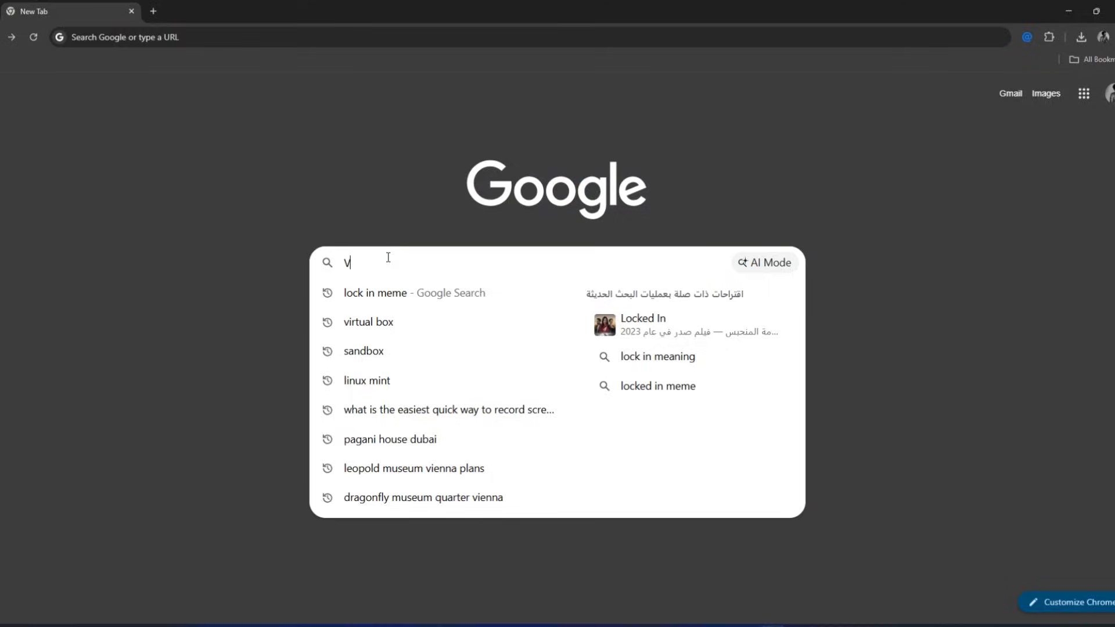
# Search Google for virtual box and open the official Oracle VirtualBox website.
pyautogui.write('Virtual b')
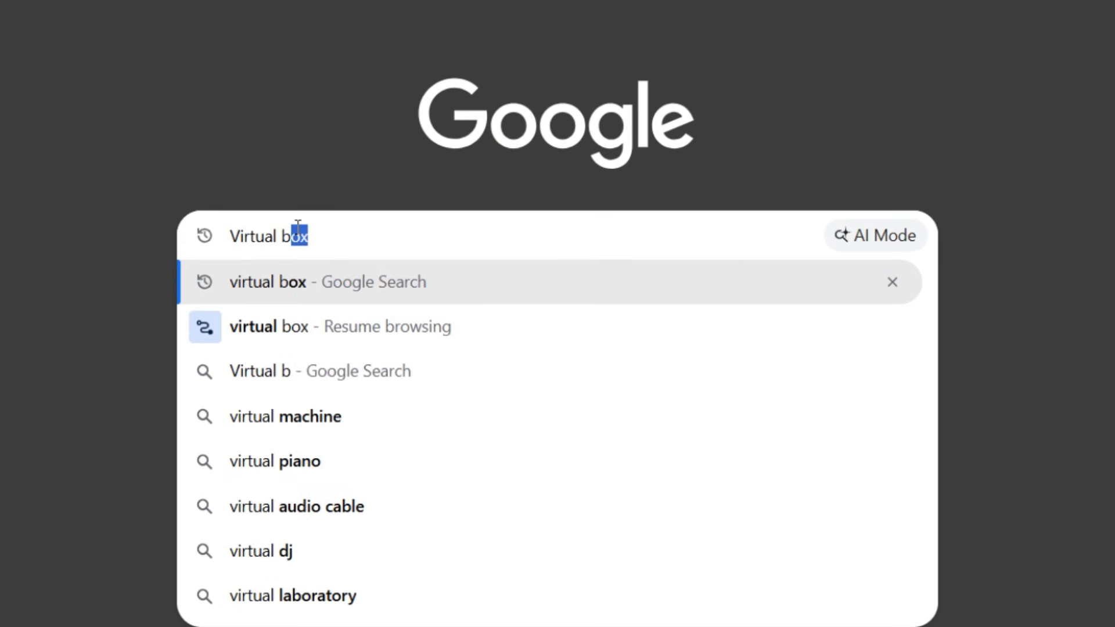
pyautogui.press('Return')
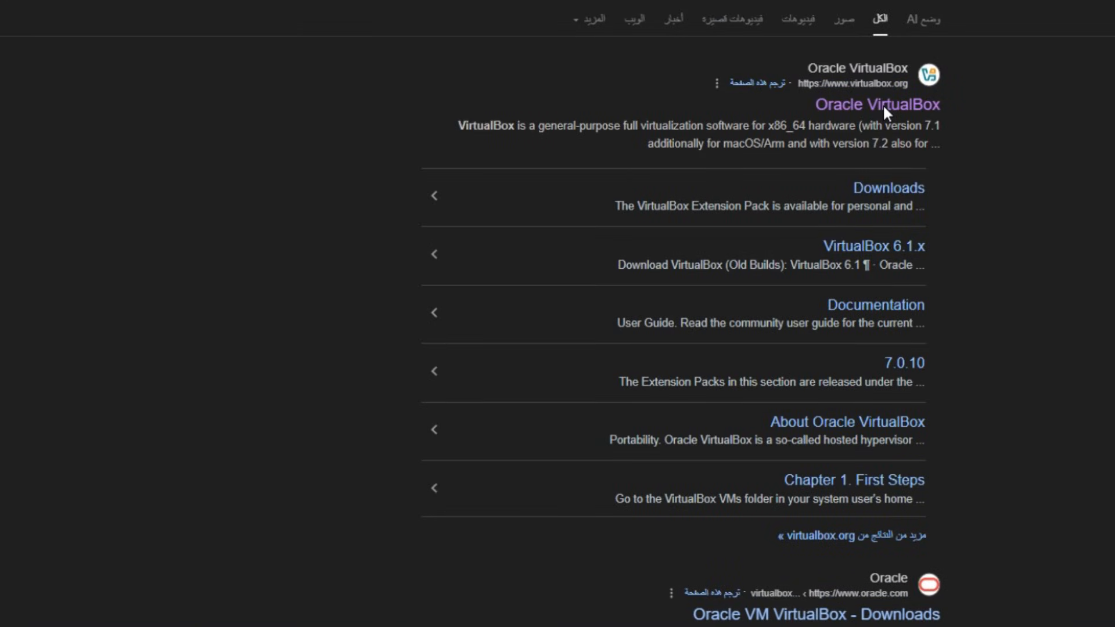
pyautogui.click(883, 105)
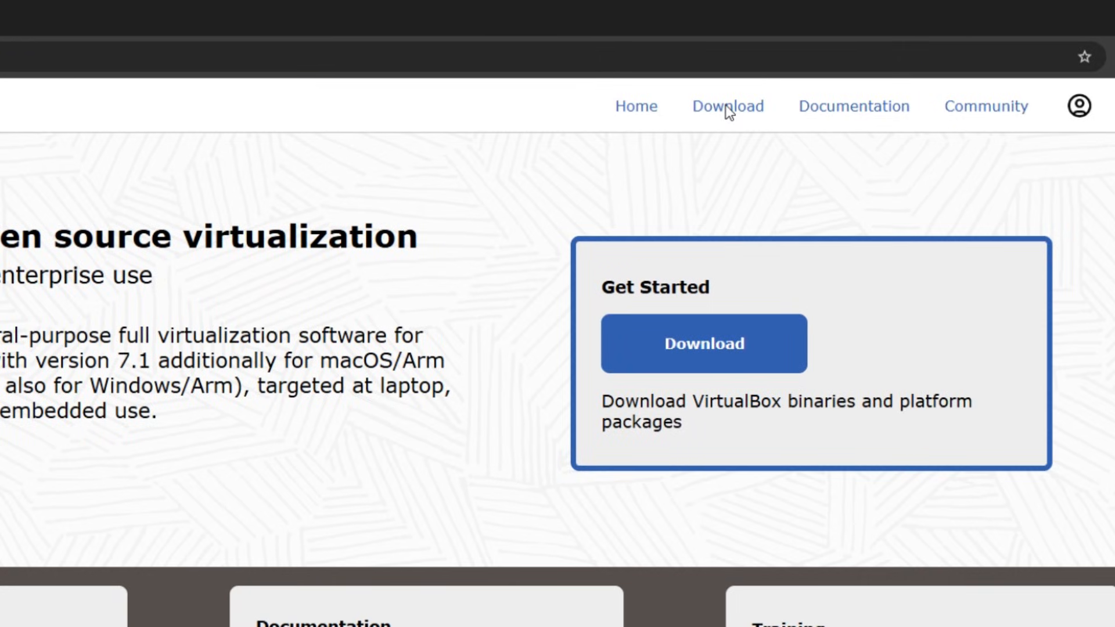
# Find the older builds through the VirtualBox download page and open the VirtualBox 6.1 release list with the 6.1.50 packages.
pyautogui.click(728, 110)
pyautogui.scroll(-2, 736, 273)
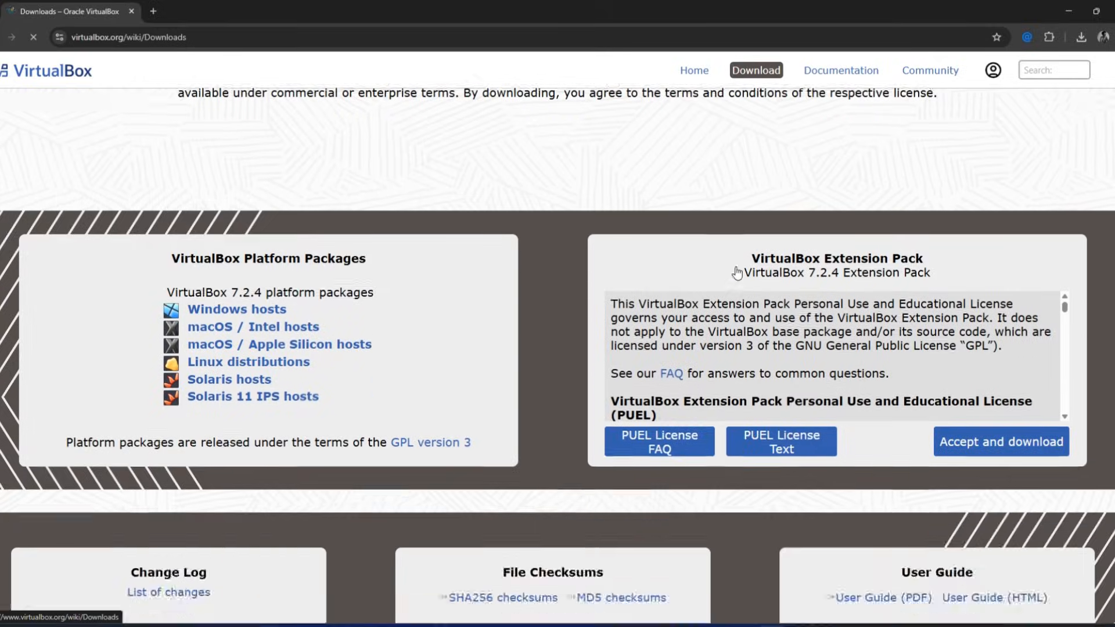
pyautogui.scroll(-6, 736, 273)
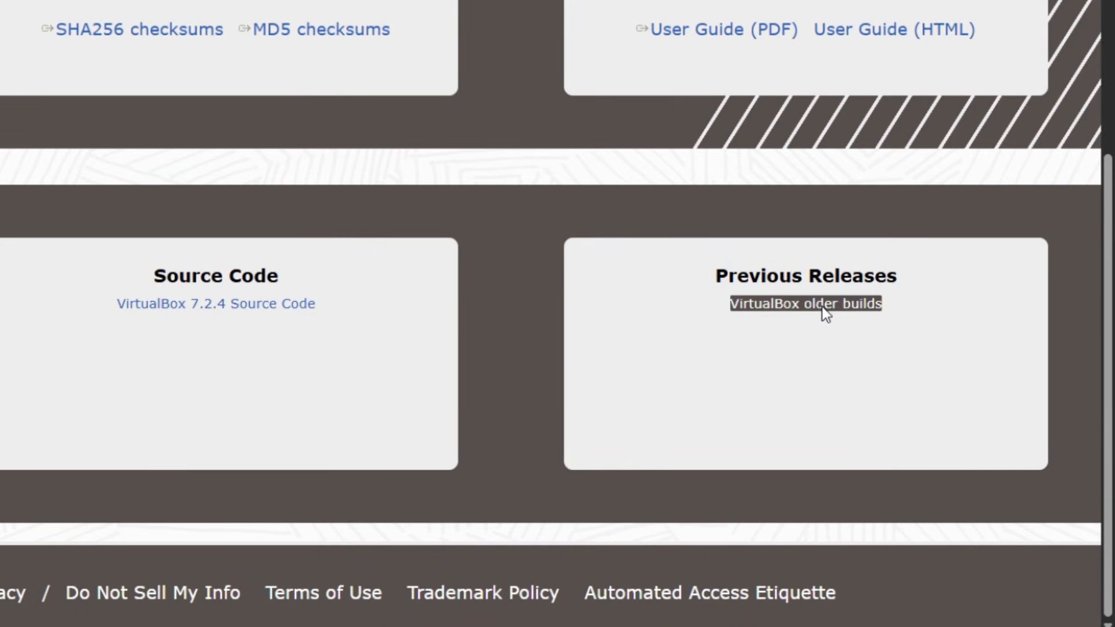
pyautogui.click(821, 306)
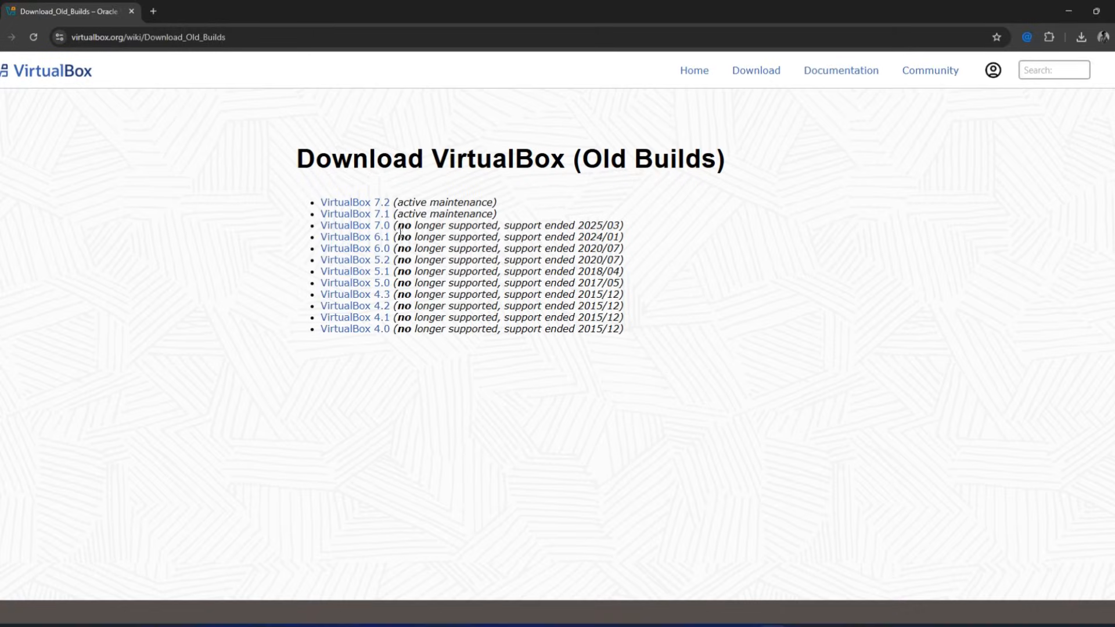
pyautogui.click(388, 236)
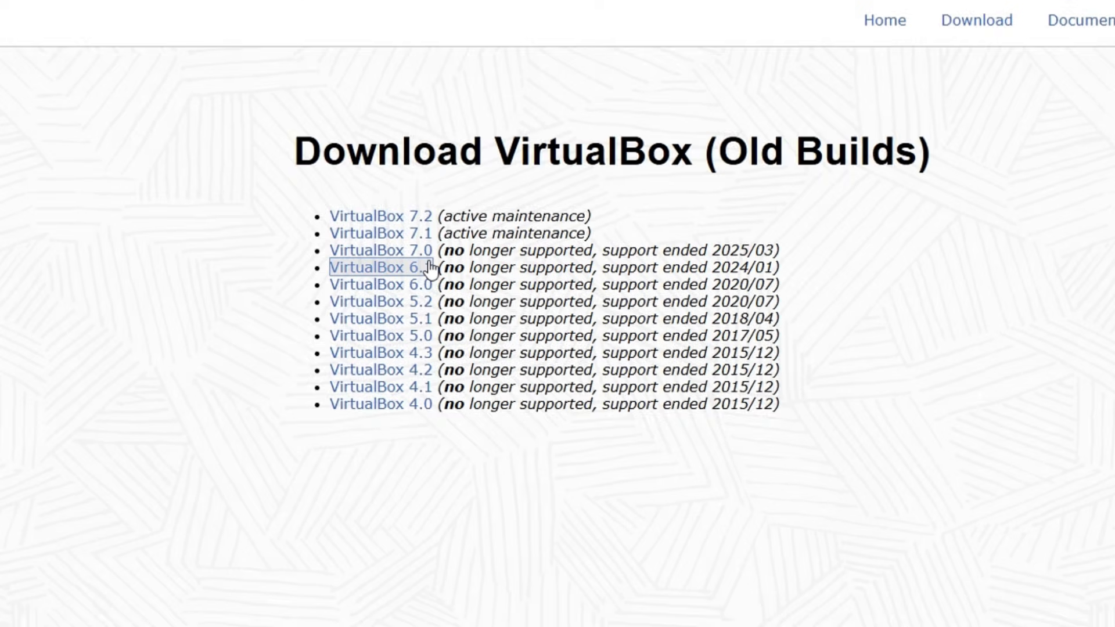
pyautogui.click(430, 268)
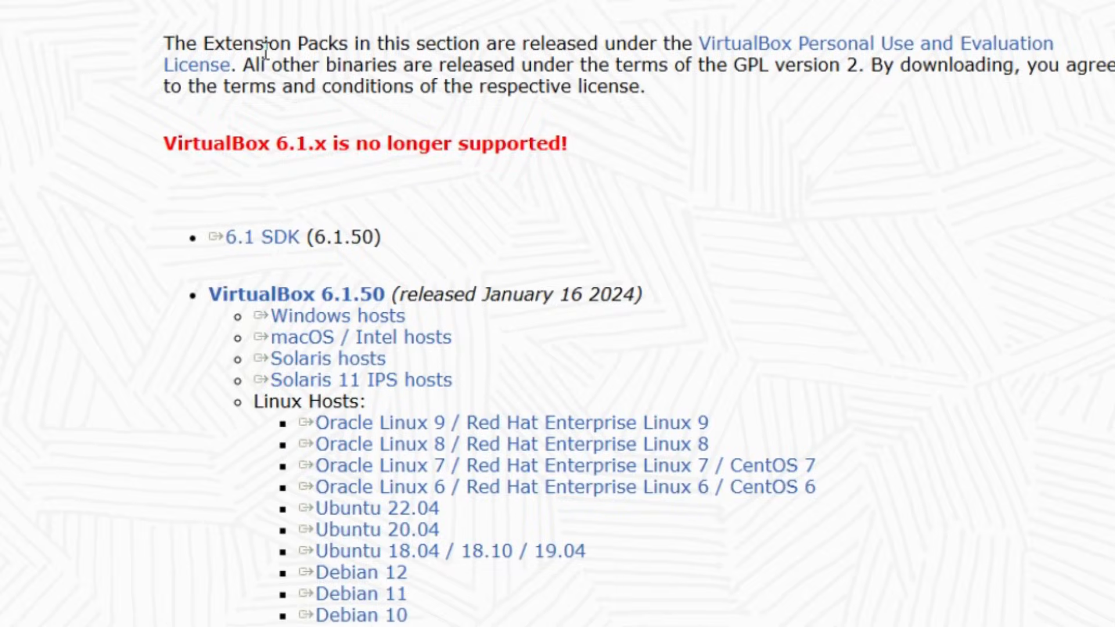
pyautogui.moveTo(293, 281); pyautogui.dragTo(294, 318)
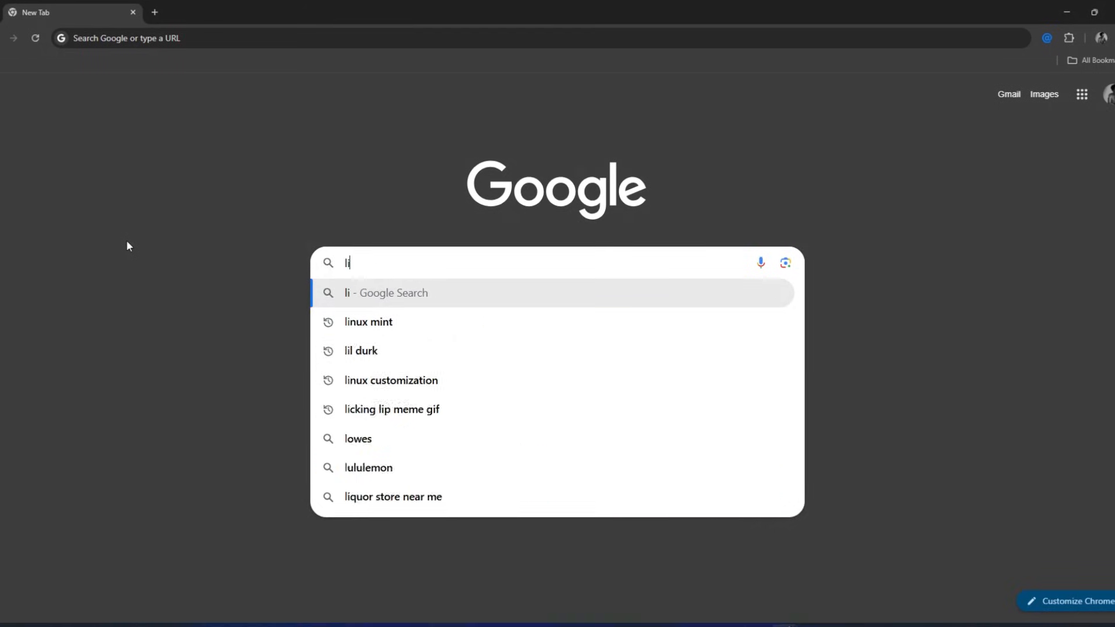
# Search Google for linux mint and open the Linux Mint home page.
pyautogui.write('nux mi')
pyautogui.press('Return')
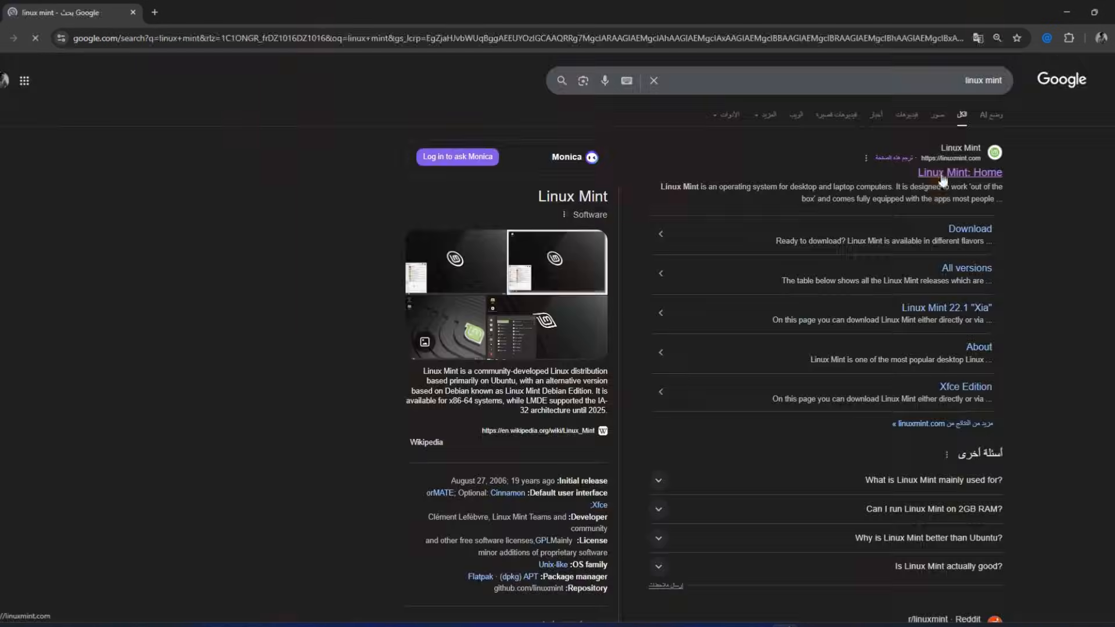
pyautogui.click(942, 174)
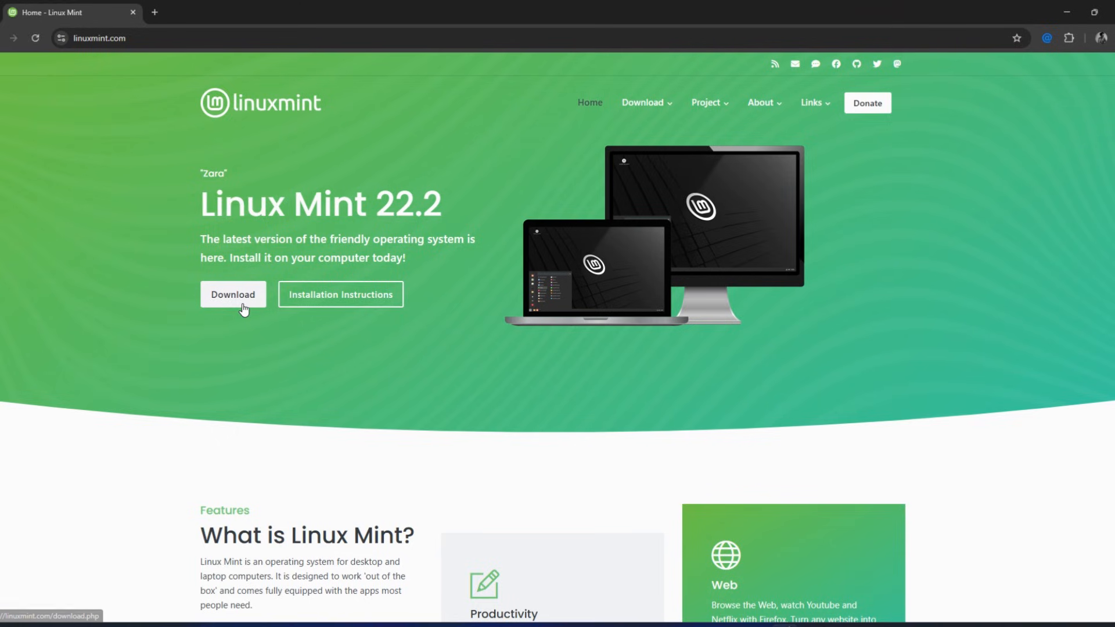
# Look through the Linux Mint 22.2 editions for download, open the Cinnamon Edition page and go to its download mirrors.
pyautogui.click(244, 309)
pyautogui.scroll(-4, 1053, 250)
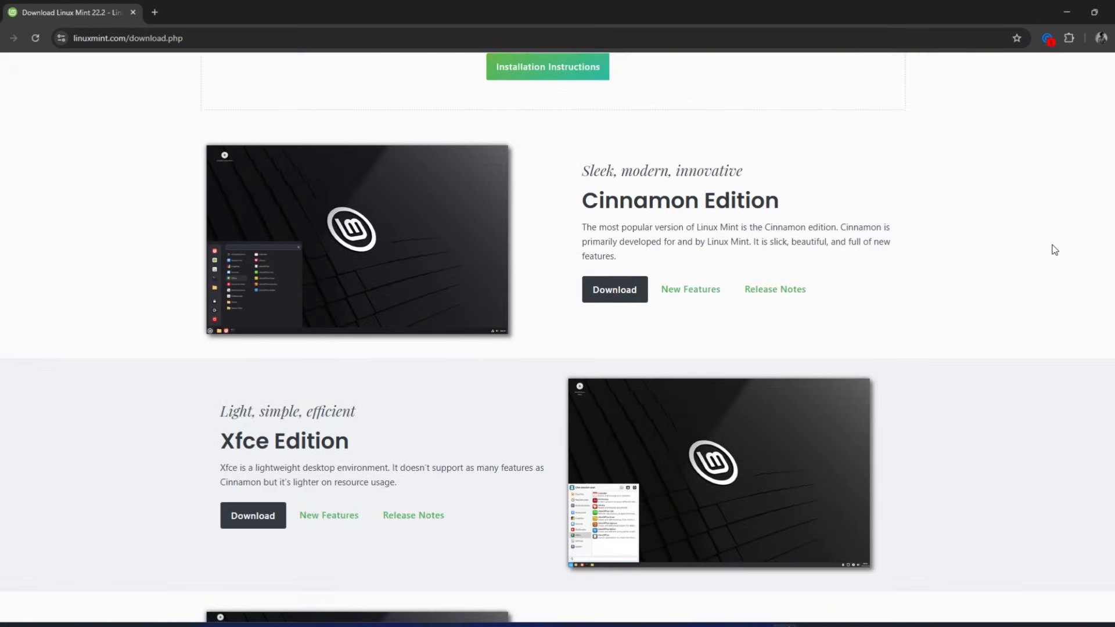
pyautogui.scroll(-6, 1055, 250)
pyautogui.scroll(4, 1052, 250)
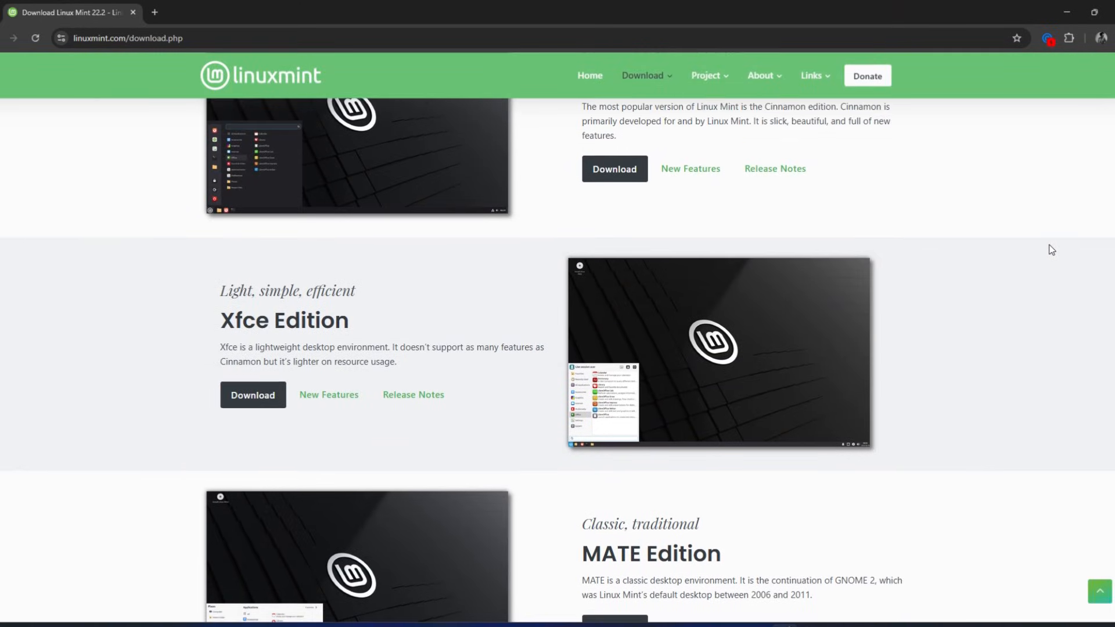
pyautogui.scroll(5, 1052, 249)
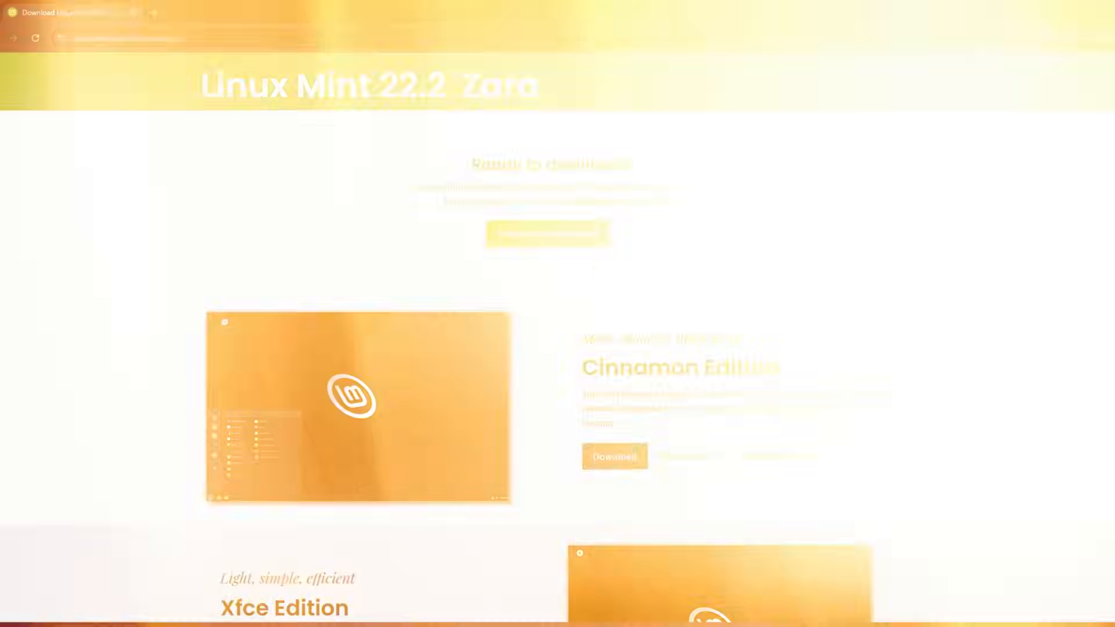
pyautogui.scroll(-1, 926, 301)
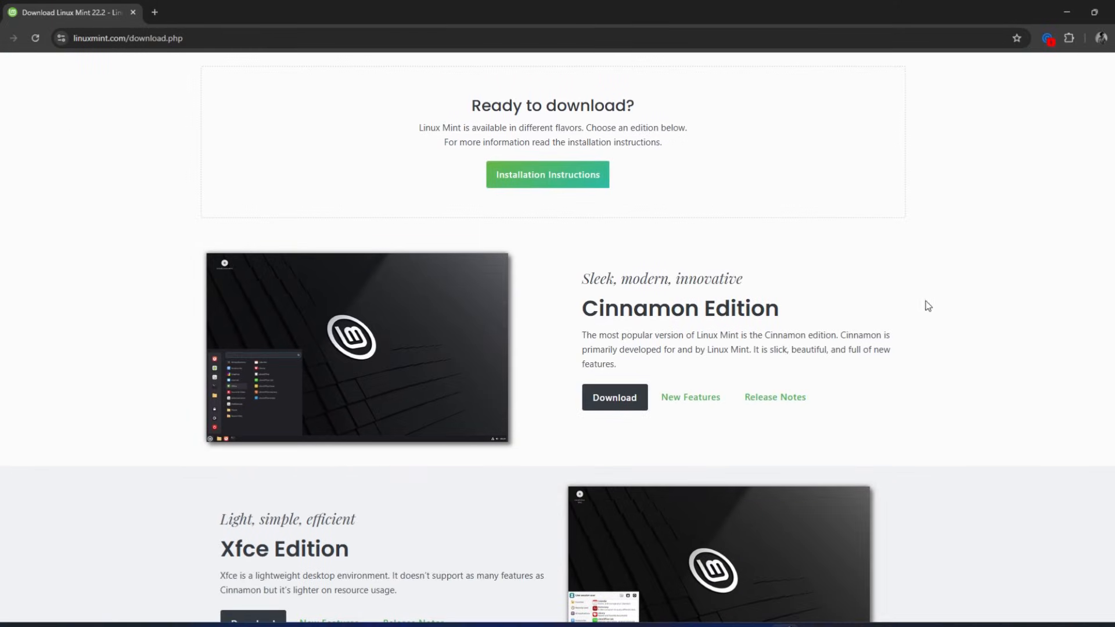
pyautogui.click(624, 407)
pyautogui.scroll(-3, 582, 369)
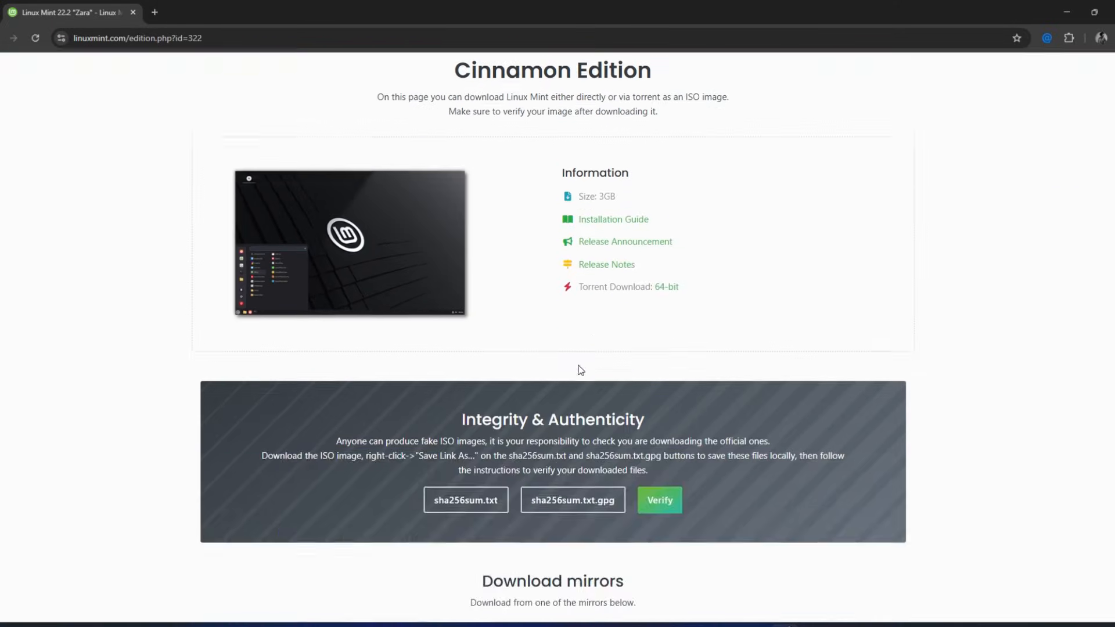
pyautogui.scroll(-8, 581, 370)
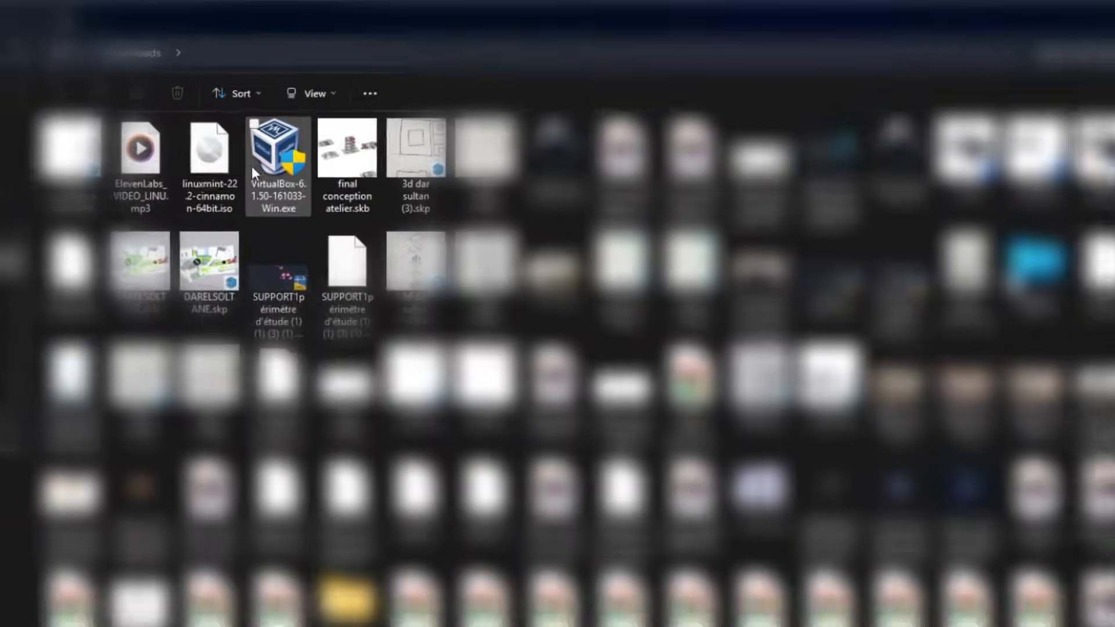
# Run the VirtualBox-6.1.50-161033-Win.exe installer from the Downloads folder and complete the setup wizard with the default options.
pyautogui.doubleClick(260, 124)
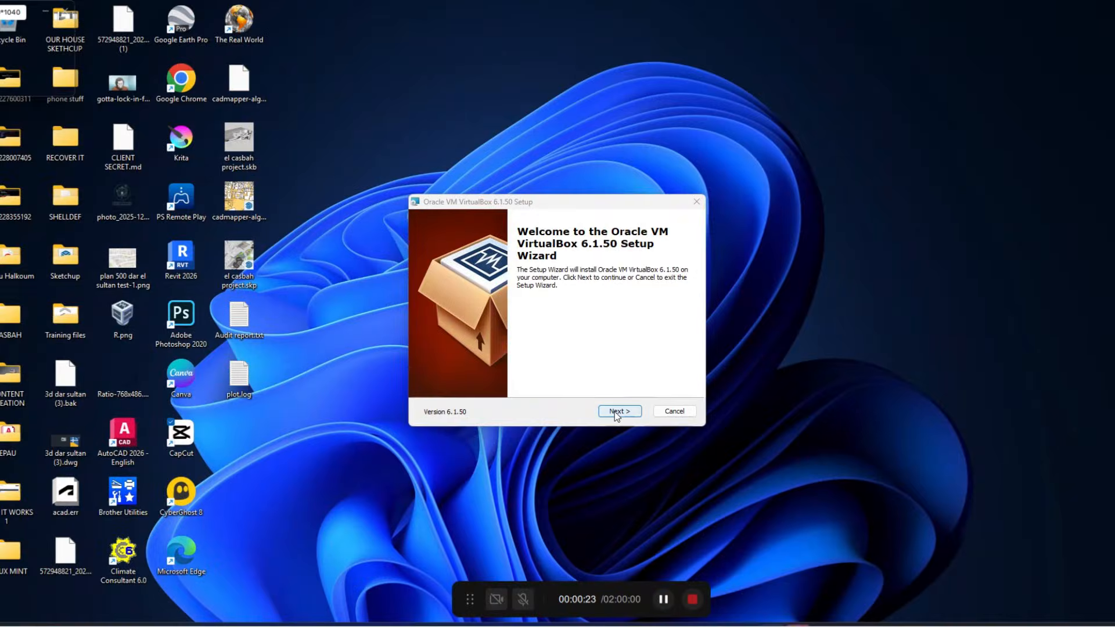
pyautogui.click(615, 412)
pyautogui.click(614, 412)
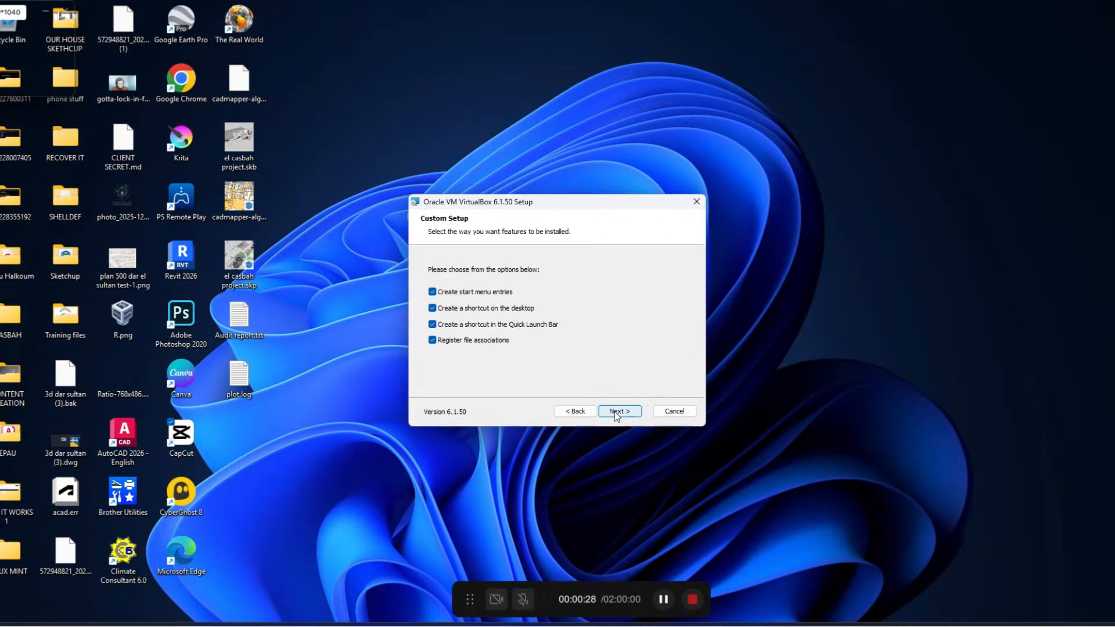
pyautogui.click(615, 413)
pyautogui.click(614, 412)
pyautogui.click(614, 412)
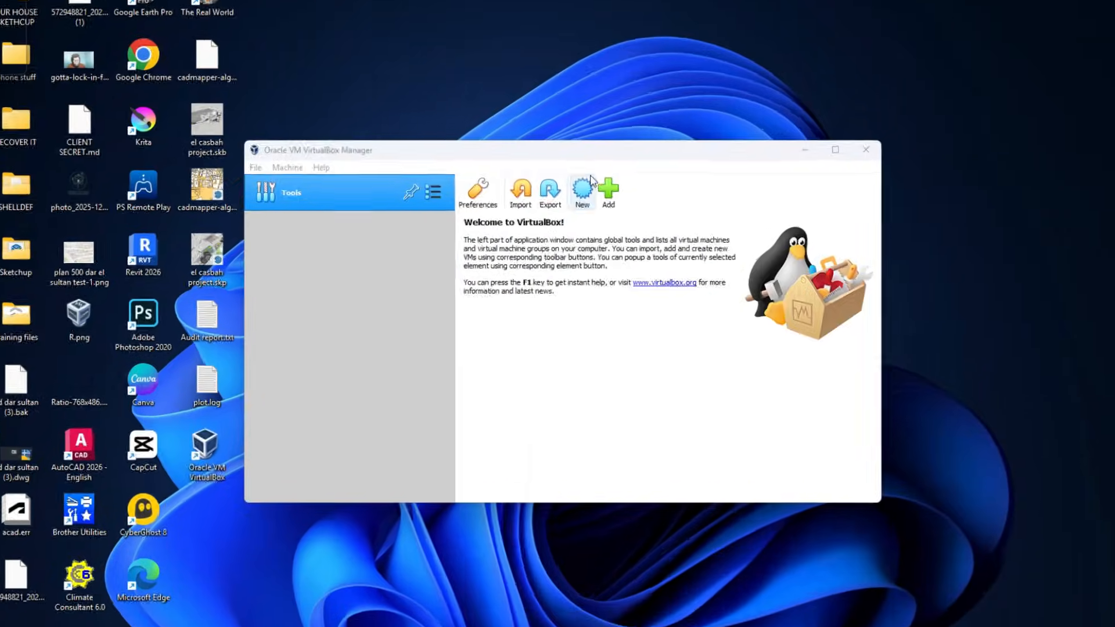
# Start a new virtual machine named Linux Mint with type Linux and version Ubuntu (64-bit).
pyautogui.click(584, 185)
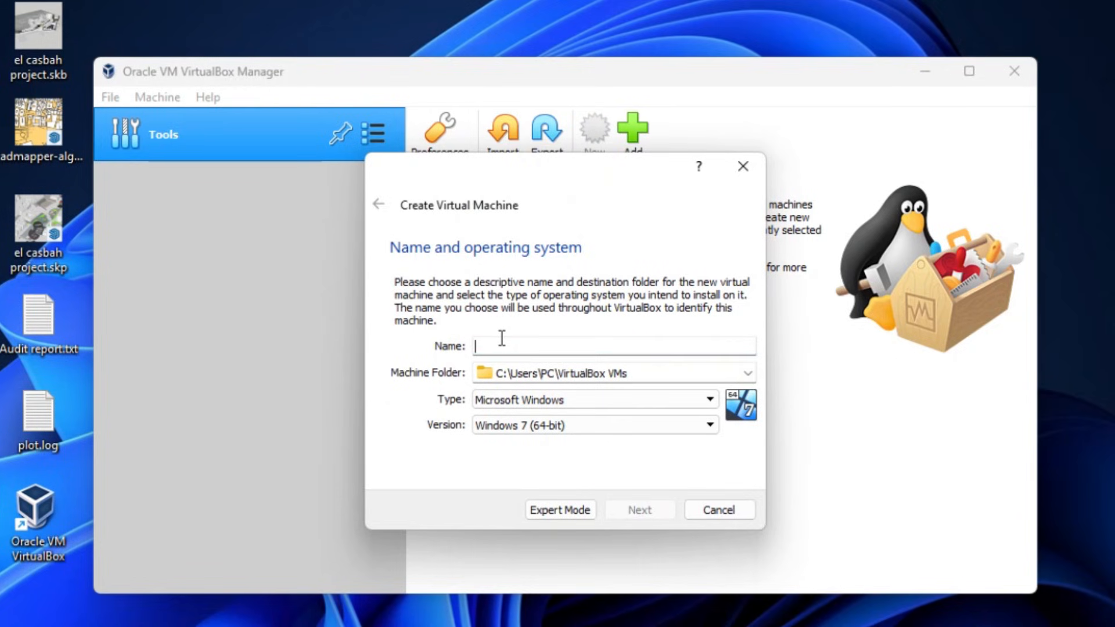
pyautogui.write('Linux Mint')
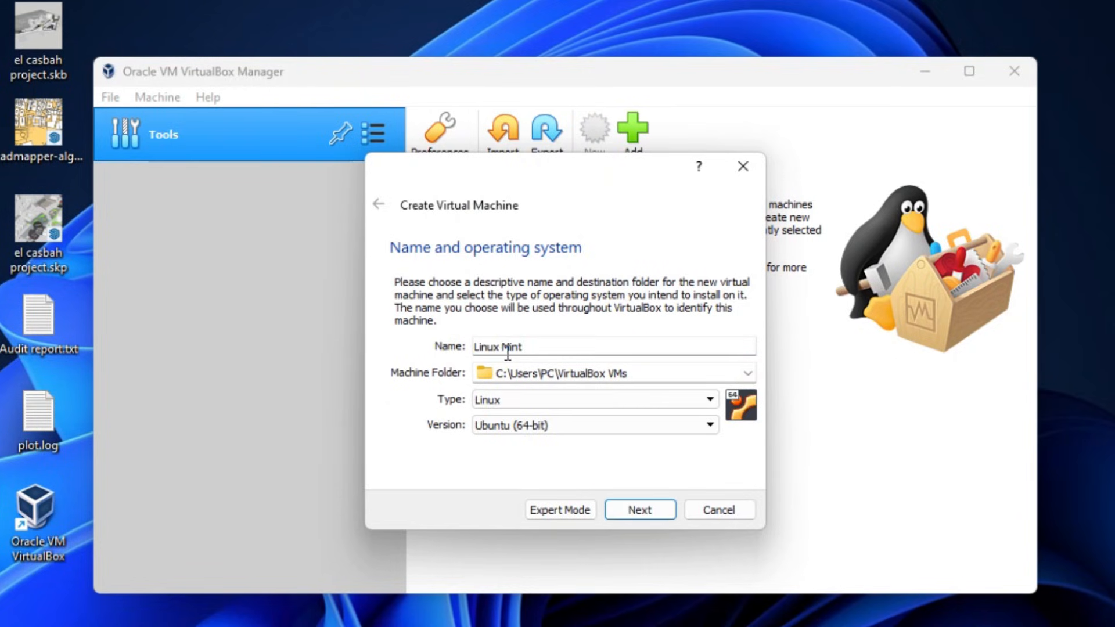
pyautogui.click(624, 512)
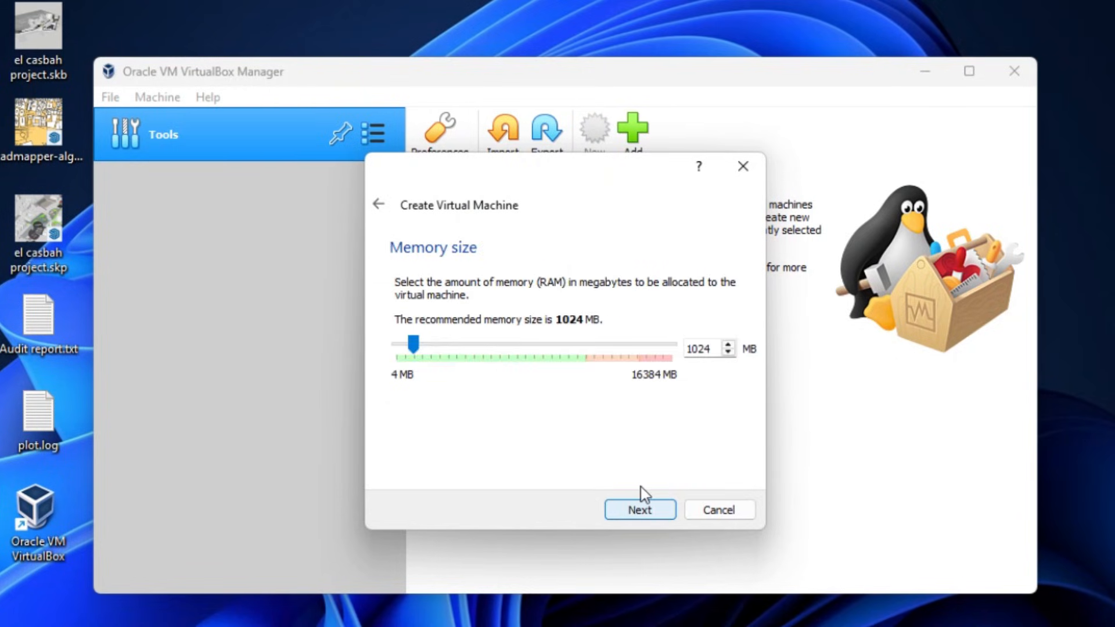
# Set the virtual machine's memory size to 8192 MB and continue to the hard disk page.
pyautogui.doubleClick(707, 350)
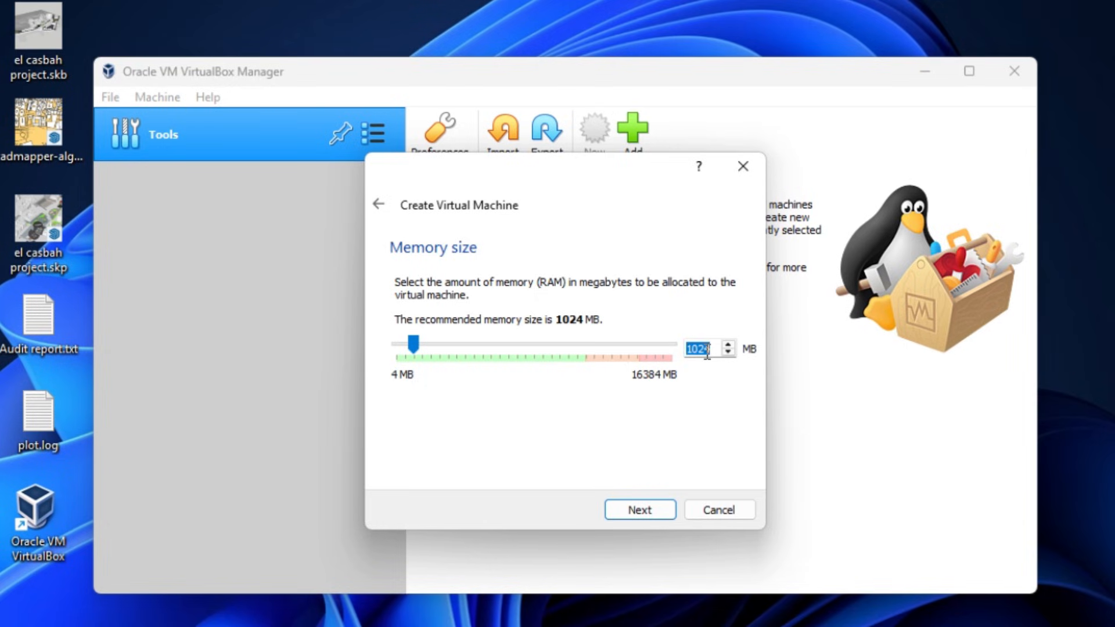
pyautogui.write('8128')
pyautogui.press('BackSpace')
pyautogui.press('BackSpace')
pyautogui.write('92')
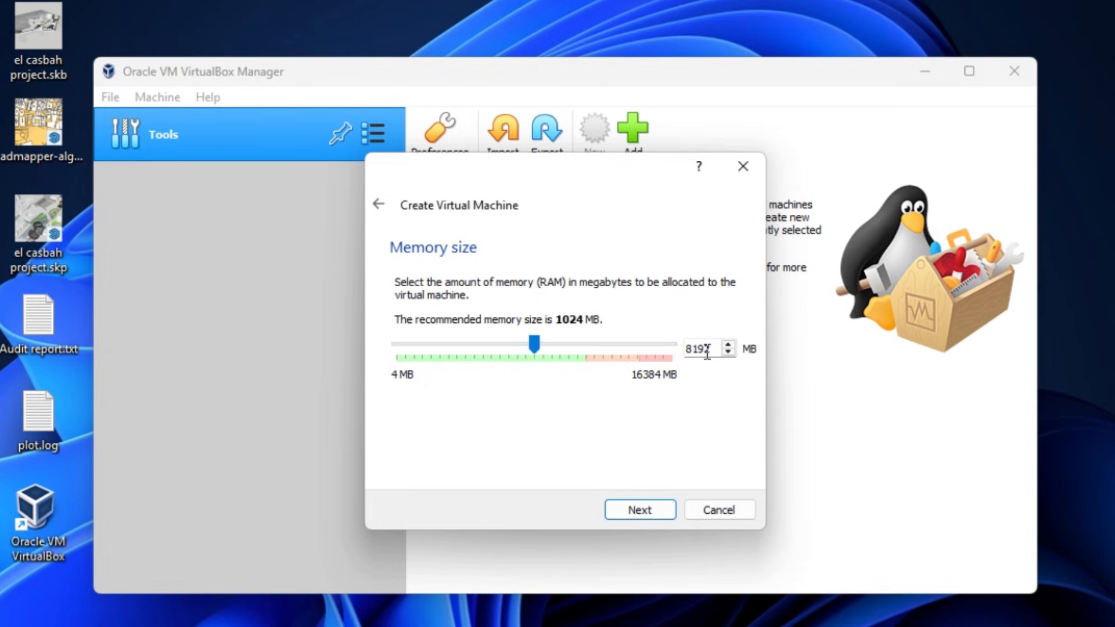
pyautogui.click(638, 511)
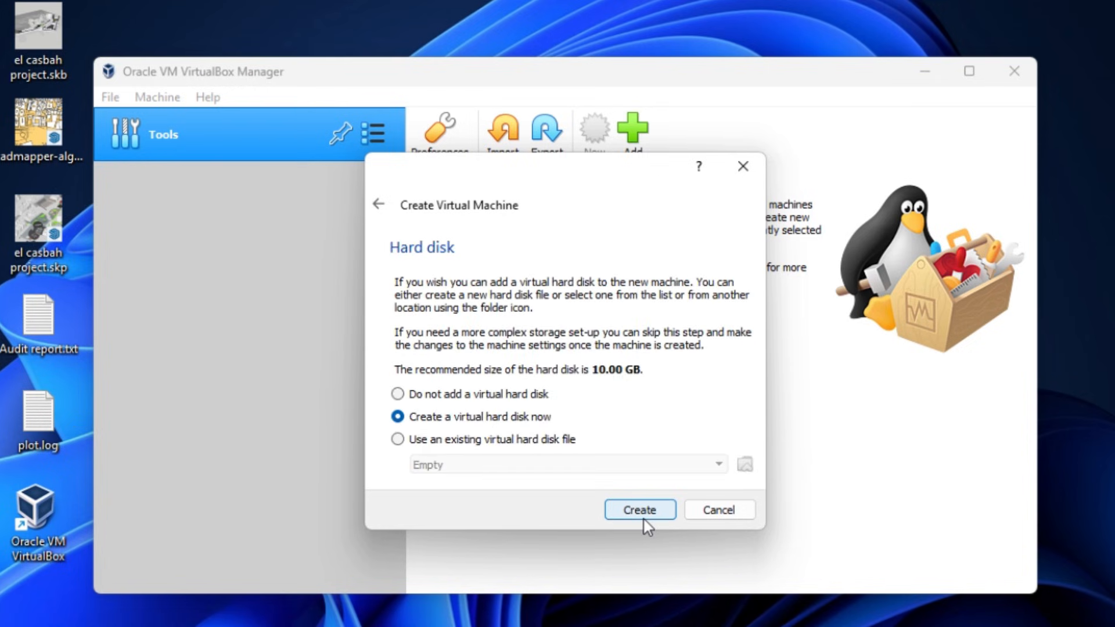
# Choose to create a new virtual hard disk of type VDI (VirtualBox Disk Image) with fixed-size storage.
pyautogui.click(644, 520)
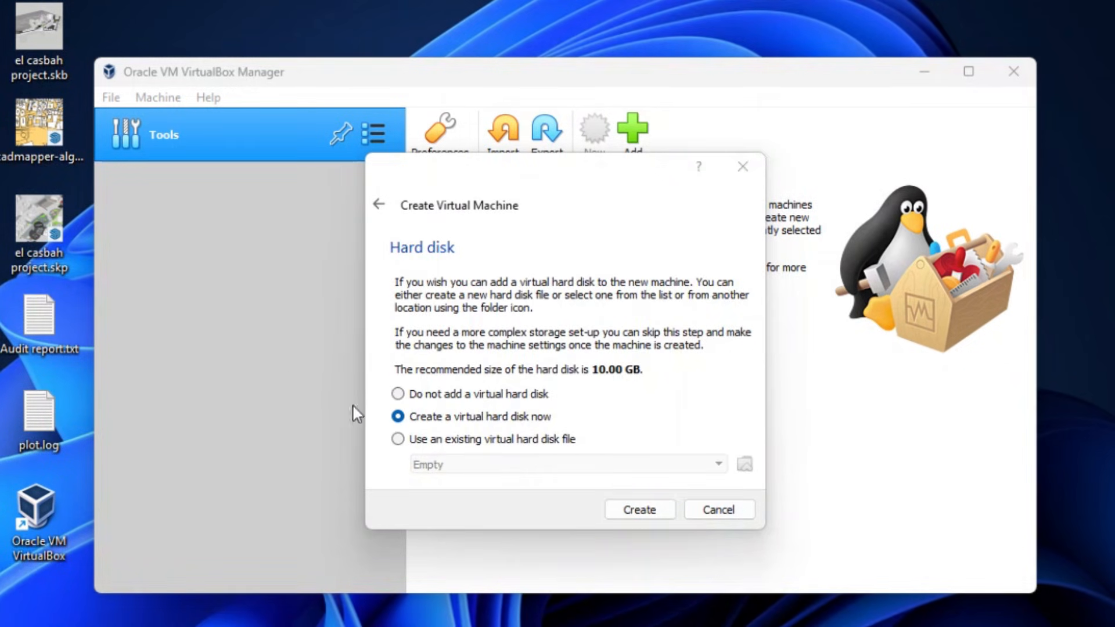
pyautogui.click(653, 515)
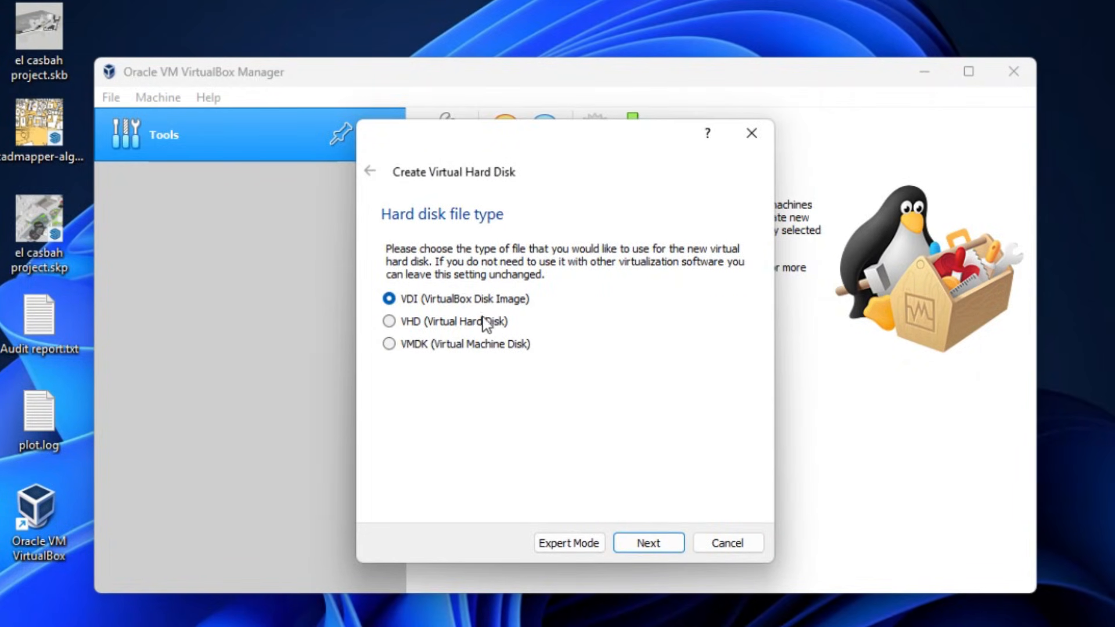
pyautogui.click(652, 542)
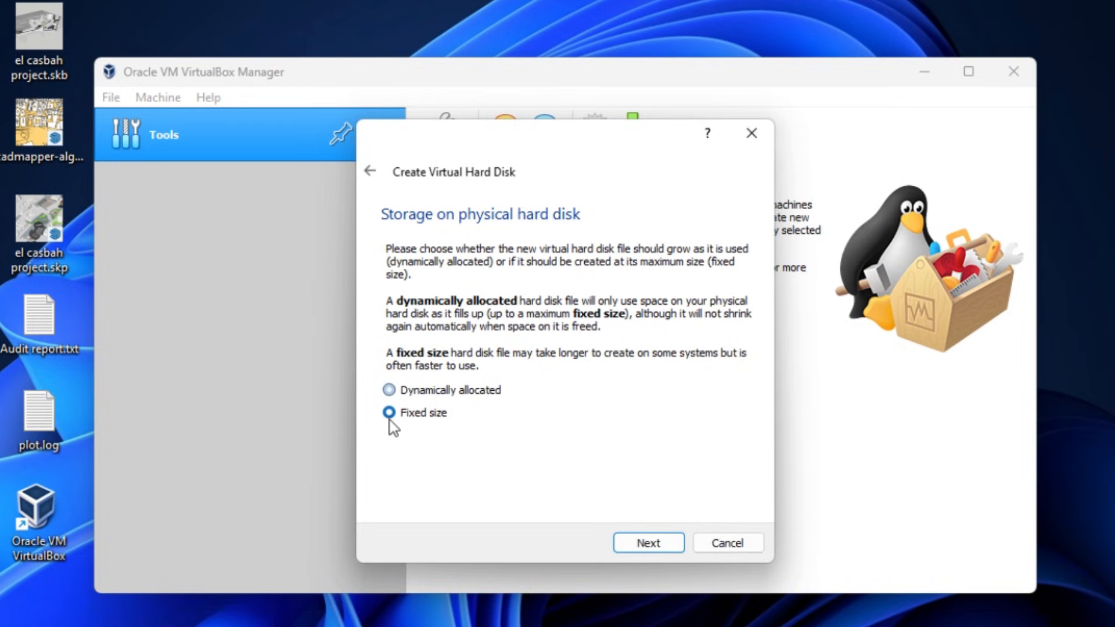
pyautogui.click(653, 546)
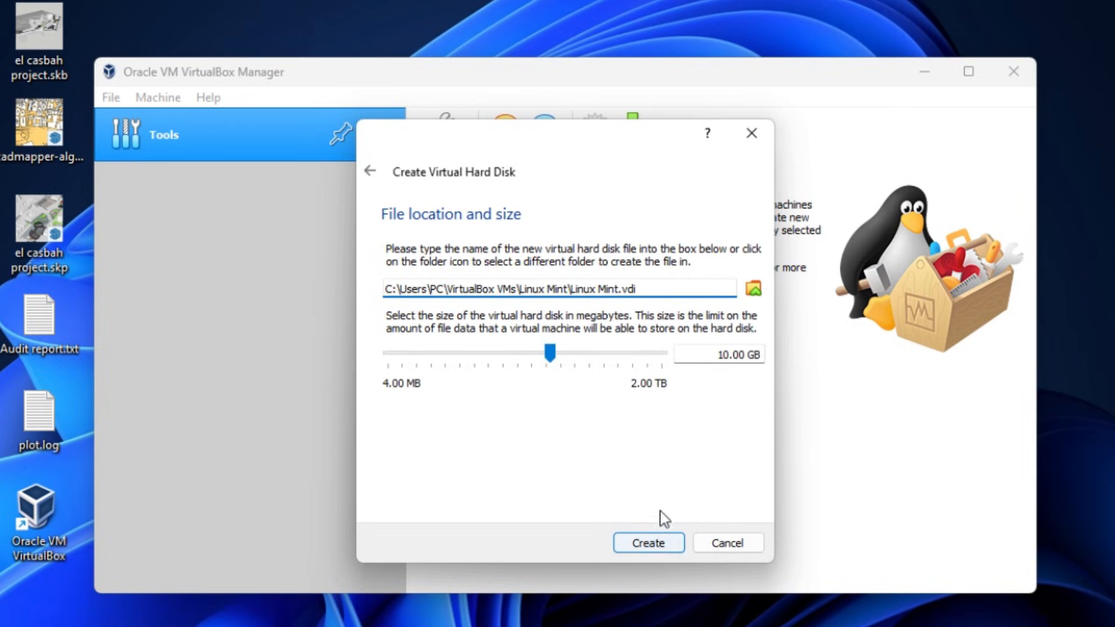
# Set the virtual hard disk size to 60 GB and create the disk.
pyautogui.doubleClick(729, 355)
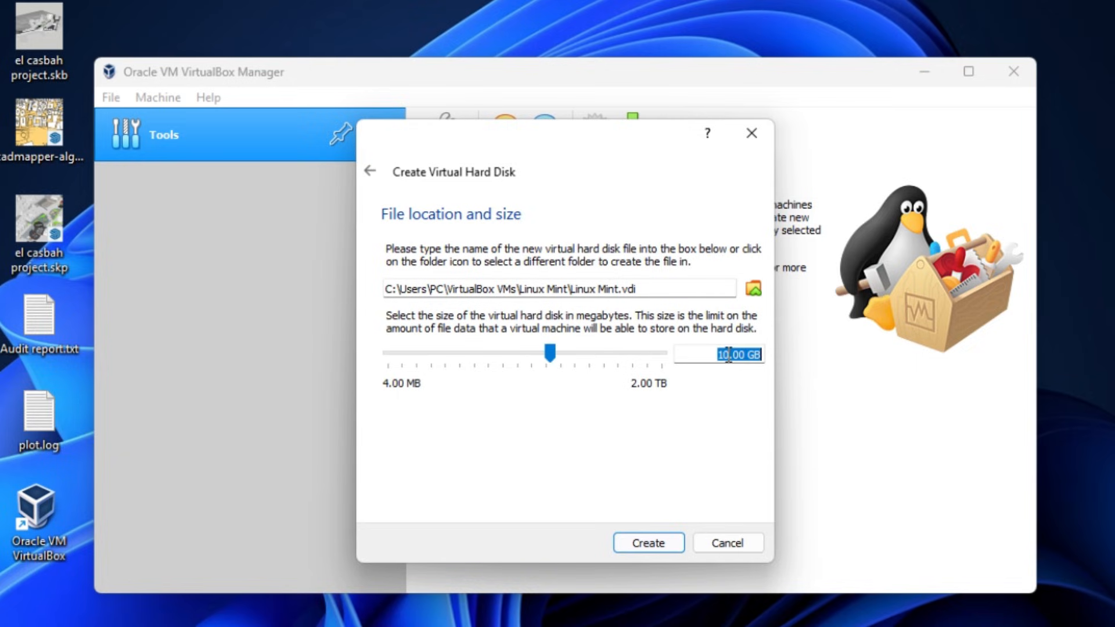
pyautogui.doubleClick(729, 354)
pyautogui.write('60')
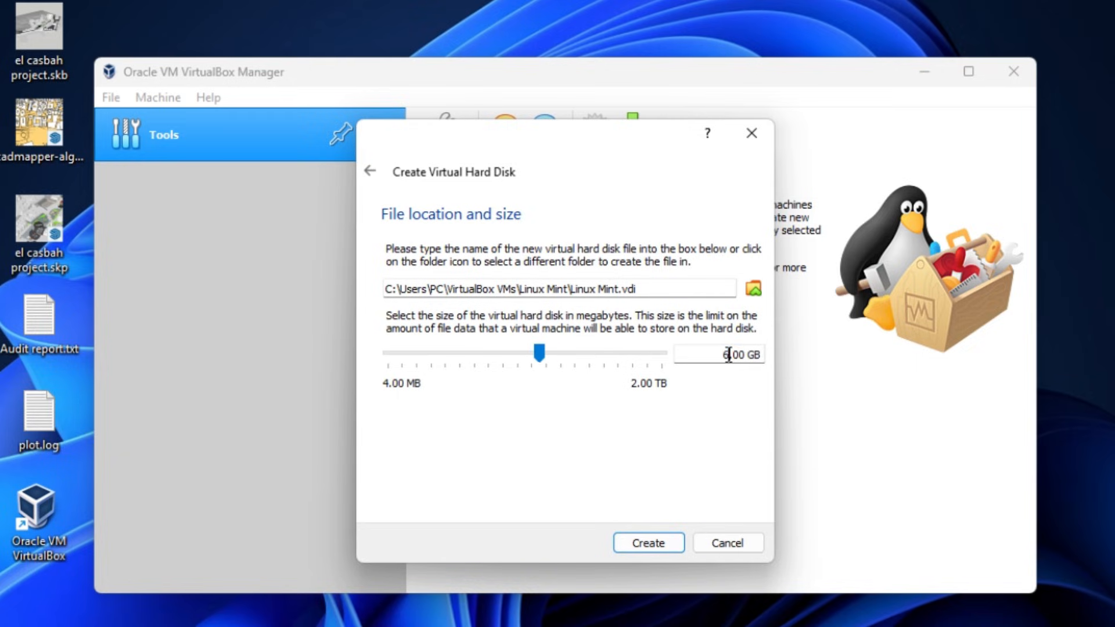
pyautogui.click(662, 546)
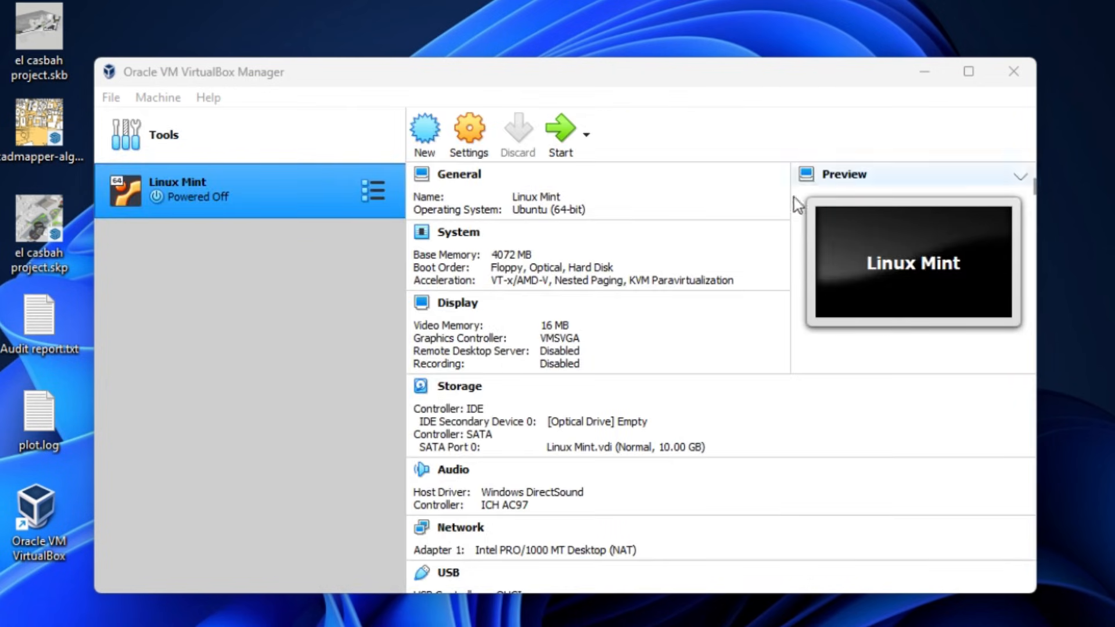
# In the Linux Mint machine's settings, assign 3 processors and set the video memory to 128 MB.
pyautogui.rightClick(306, 195)
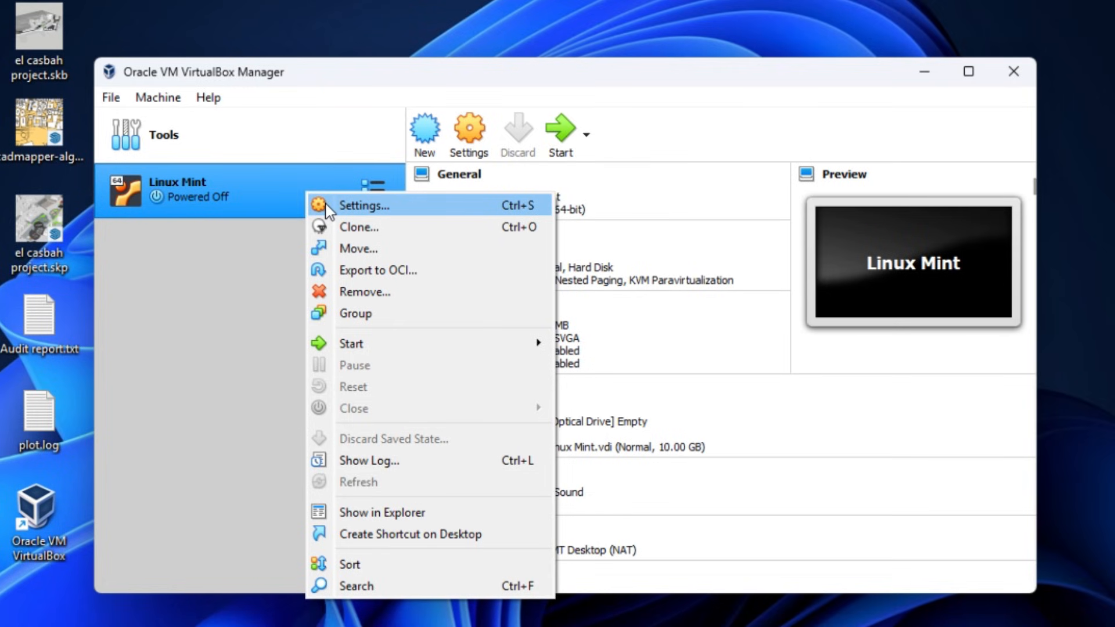
pyautogui.click(327, 204)
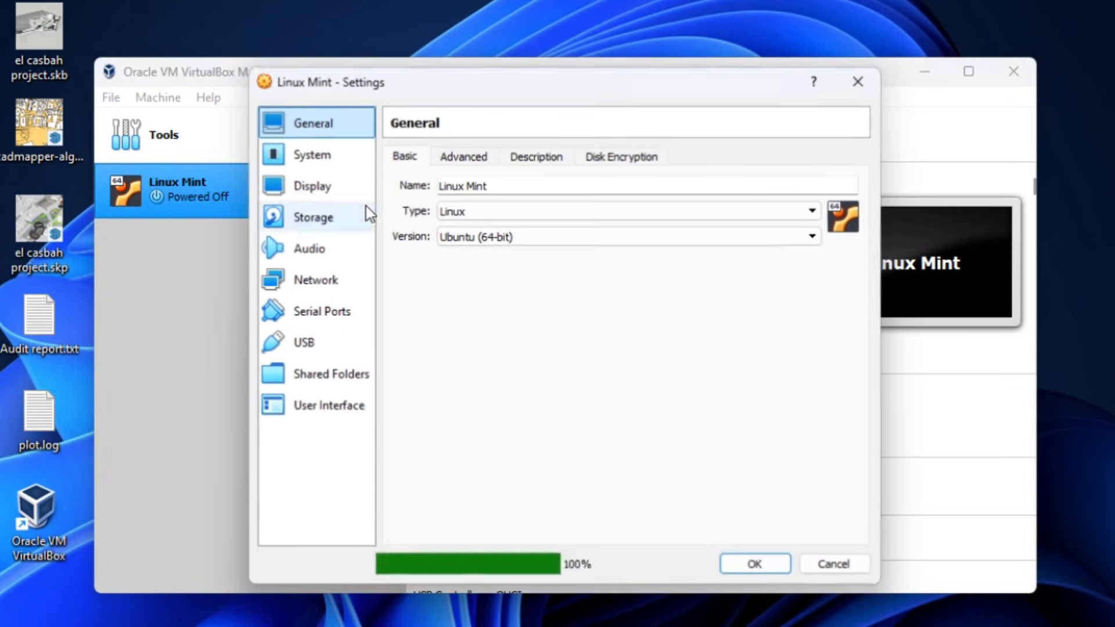
pyautogui.click(341, 167)
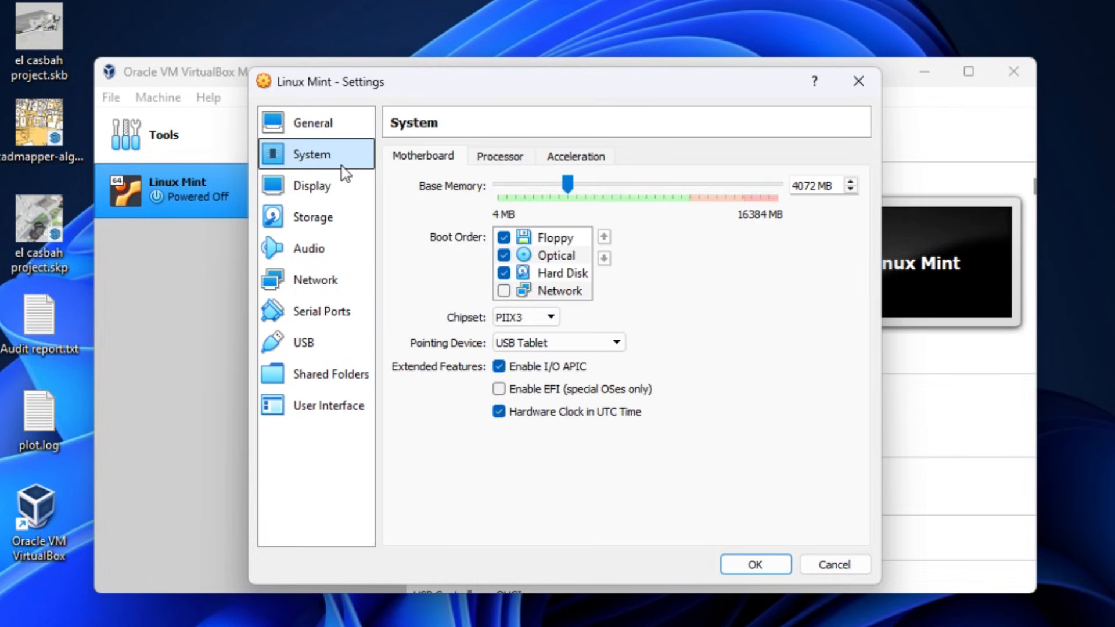
pyautogui.click(482, 160)
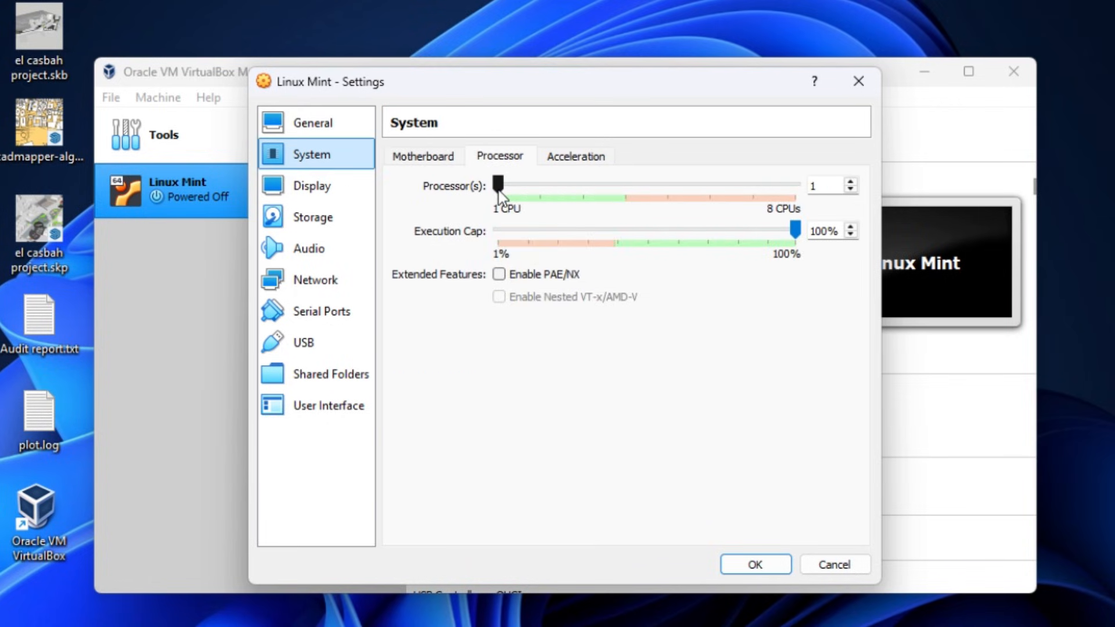
pyautogui.moveTo(499, 187); pyautogui.dragTo(588, 200)
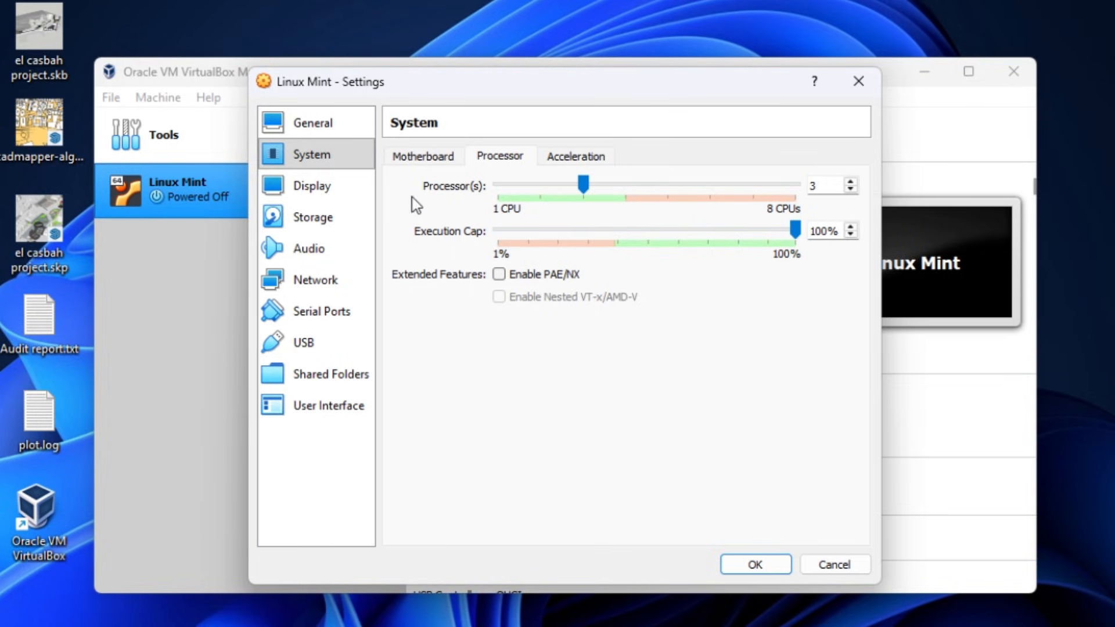
pyautogui.click(349, 190)
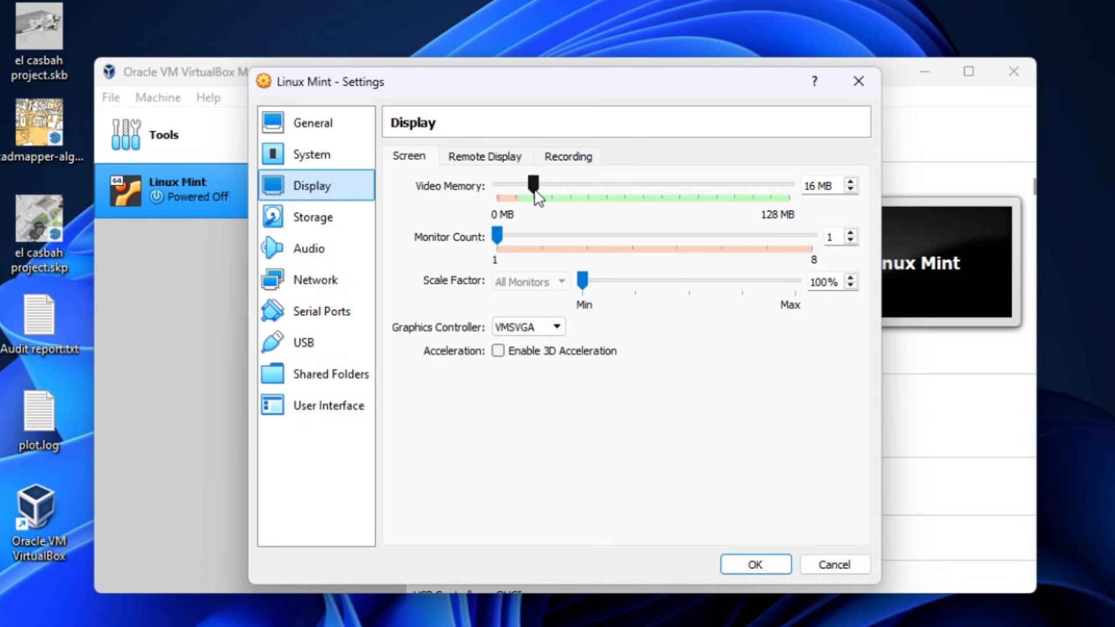
pyautogui.moveTo(532, 184); pyautogui.dragTo(804, 217)
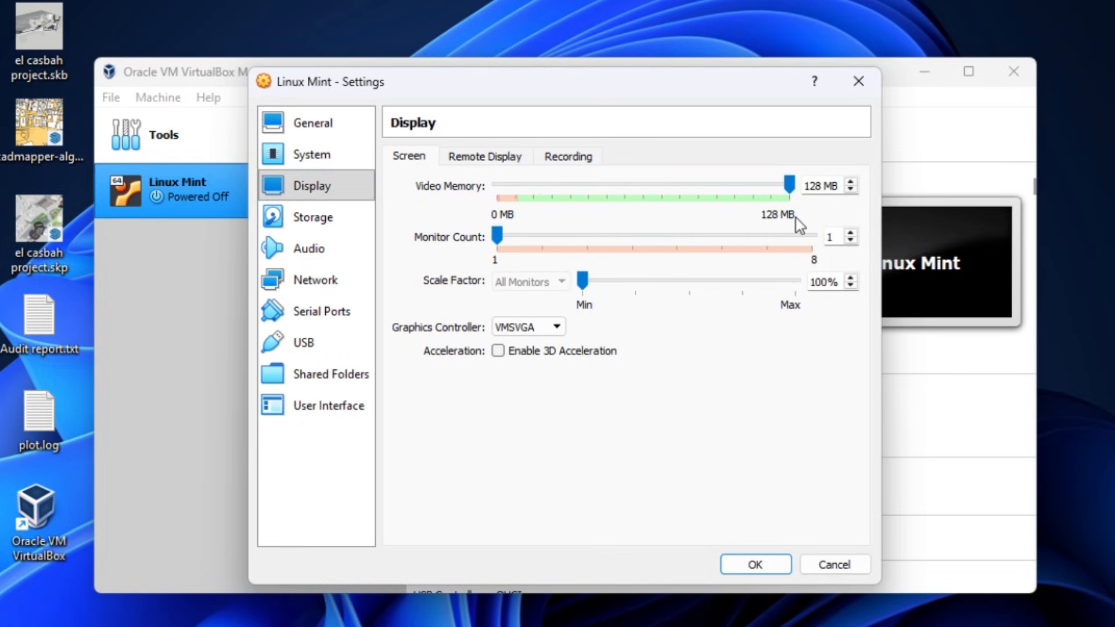
# Attach linuxmint-22.2-cinnamon-64bit.iso from the Downloads folder to the empty IDE optical drive and save the machine's settings.
pyautogui.click(336, 220)
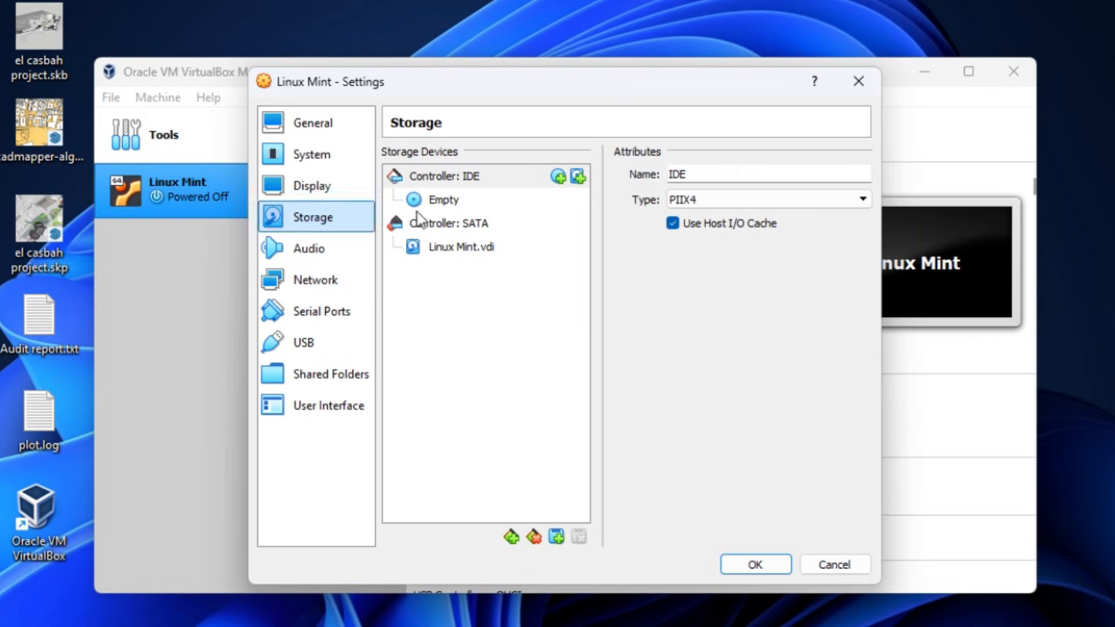
pyautogui.click(451, 203)
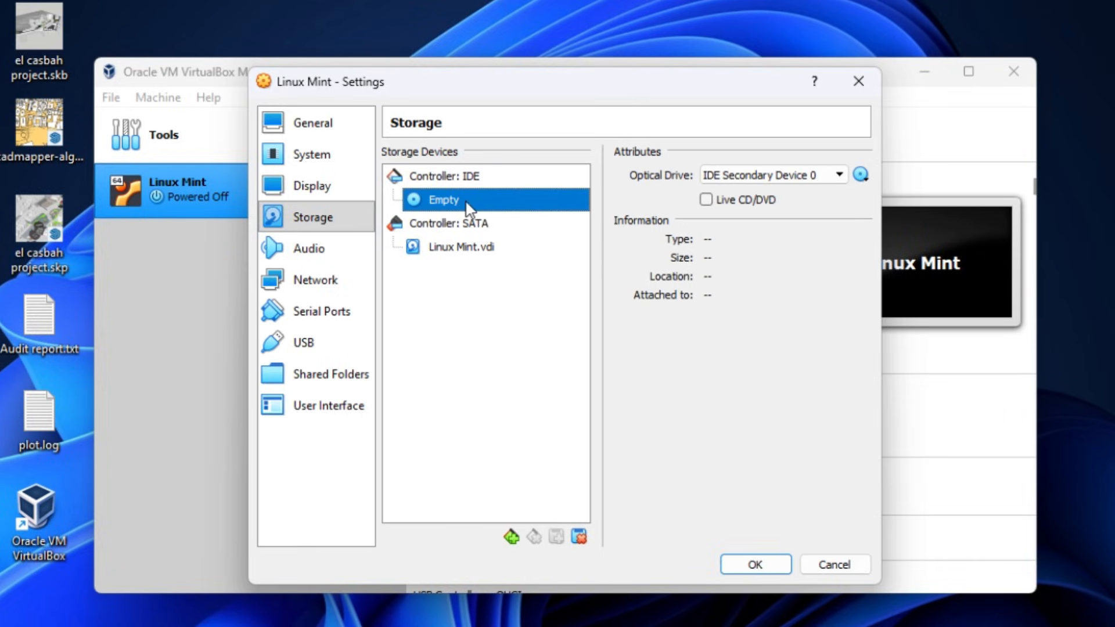
pyautogui.click(860, 176)
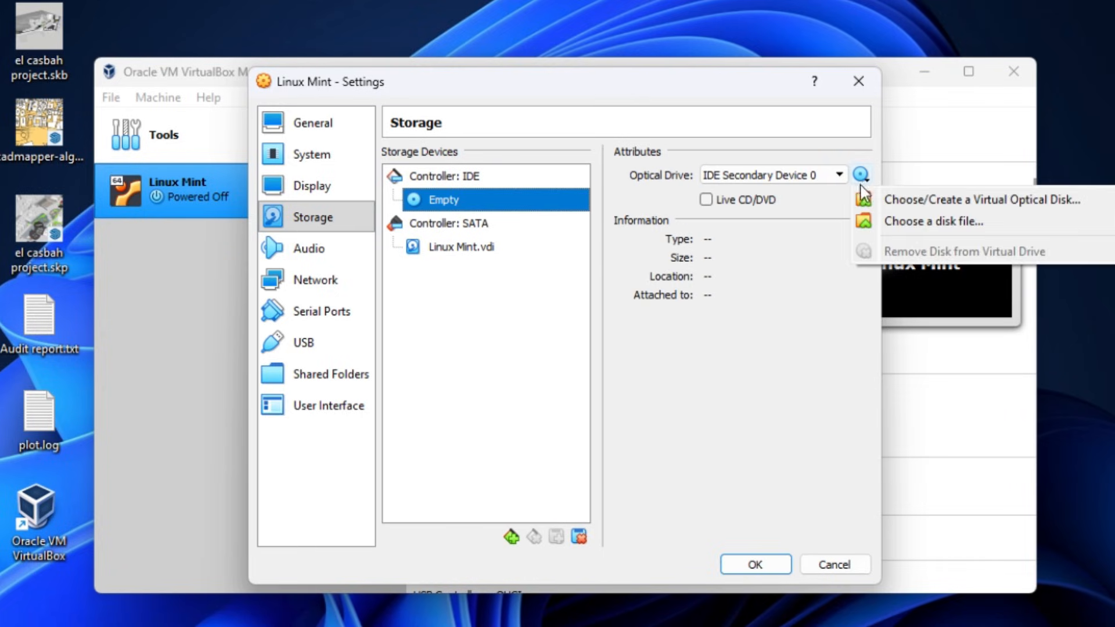
pyautogui.click(874, 221)
pyautogui.click(339, 321)
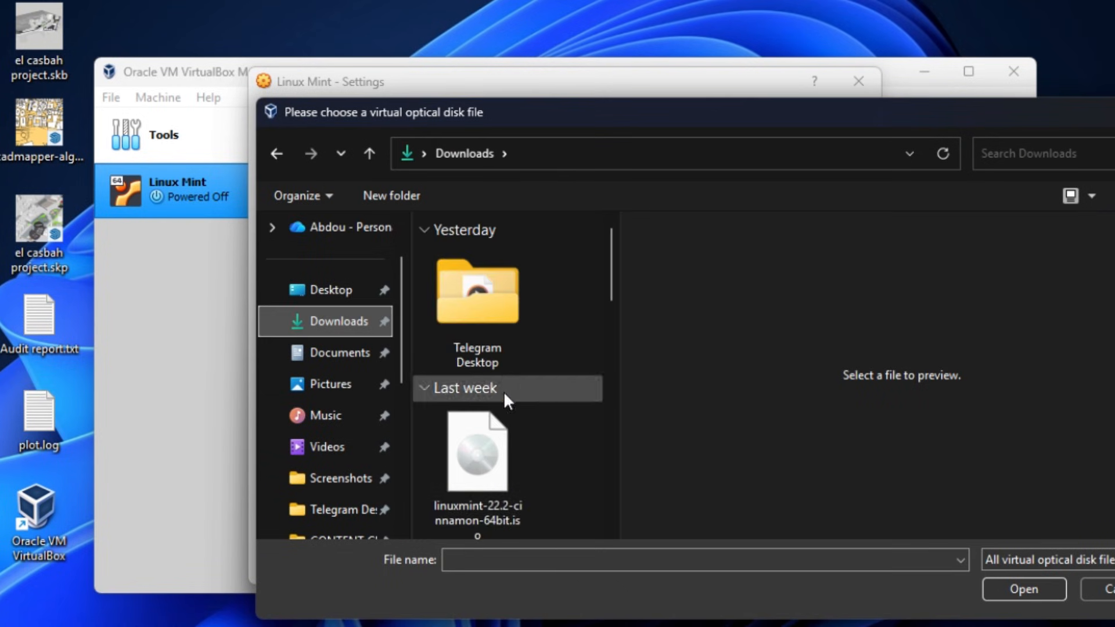
pyautogui.click(506, 458)
pyautogui.click(1045, 587)
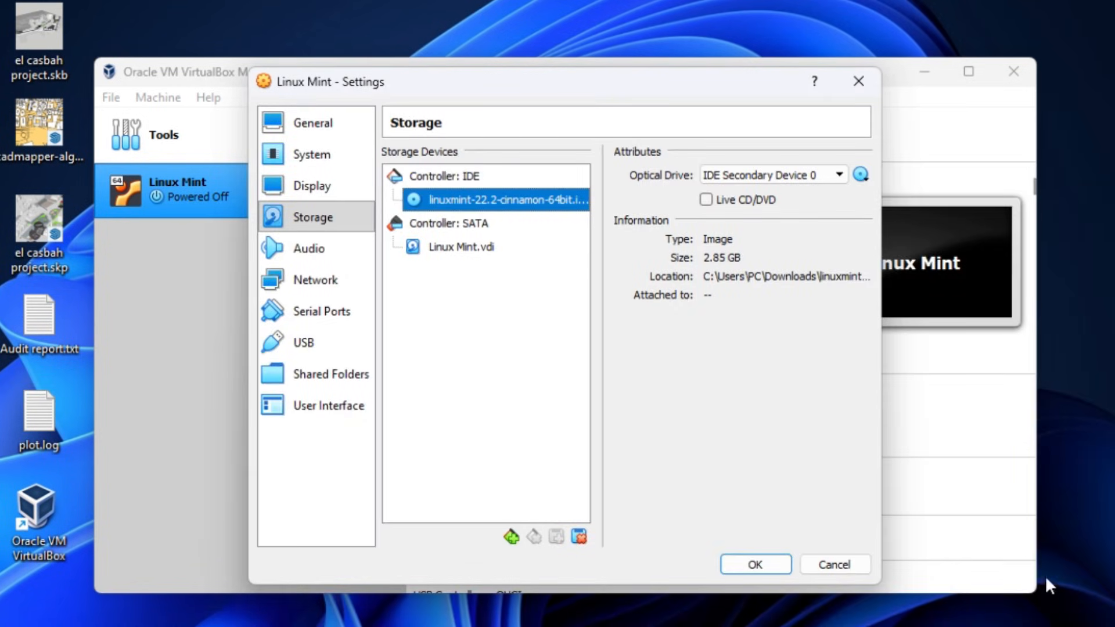
pyautogui.click(765, 562)
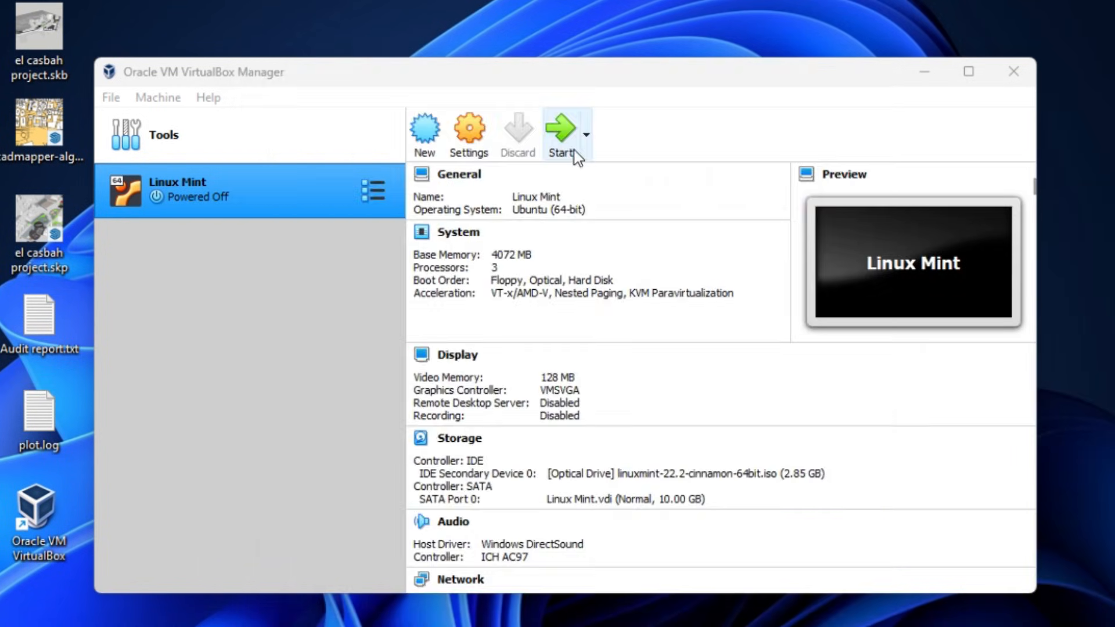
# Start the Linux Mint virtual machine and run its installer with English as the language and the French keyboard layout.
pyautogui.click(572, 138)
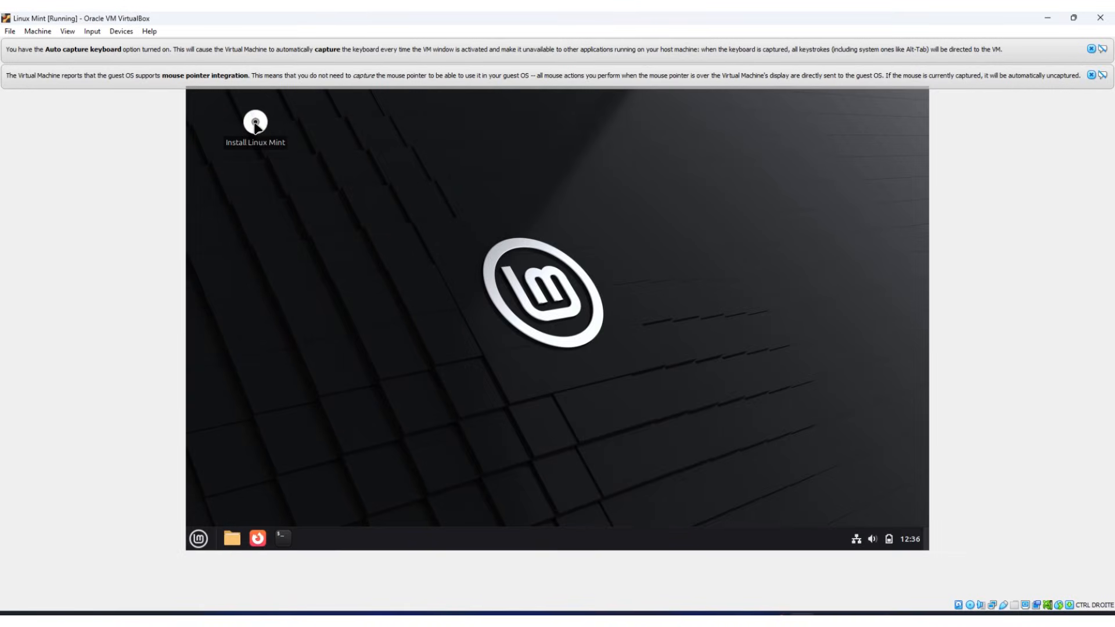
pyautogui.doubleClick(255, 123)
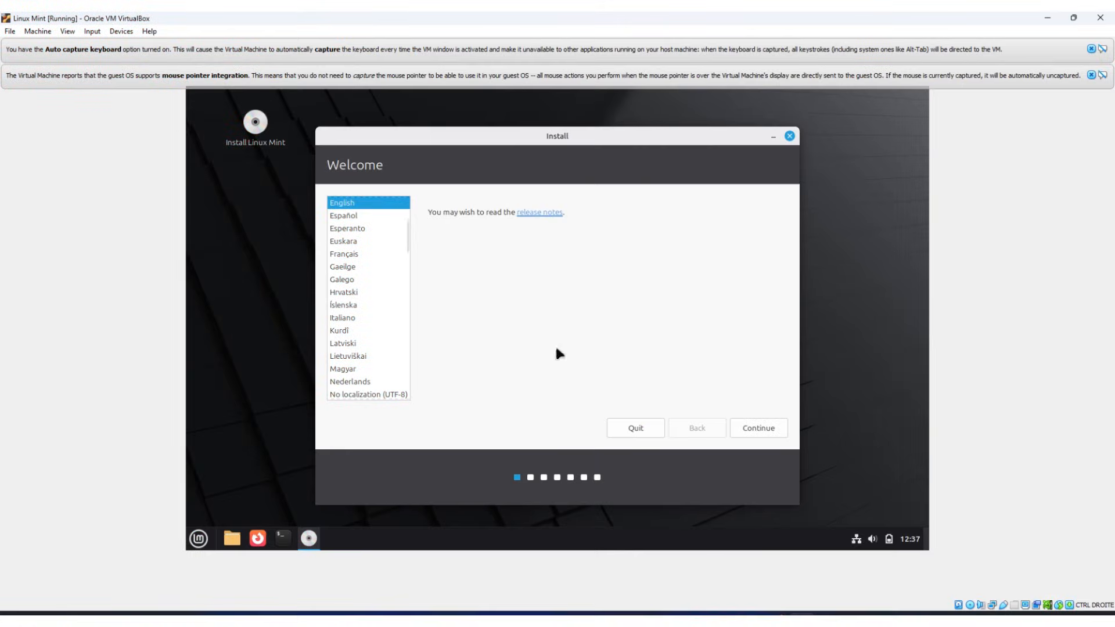
pyautogui.click(757, 426)
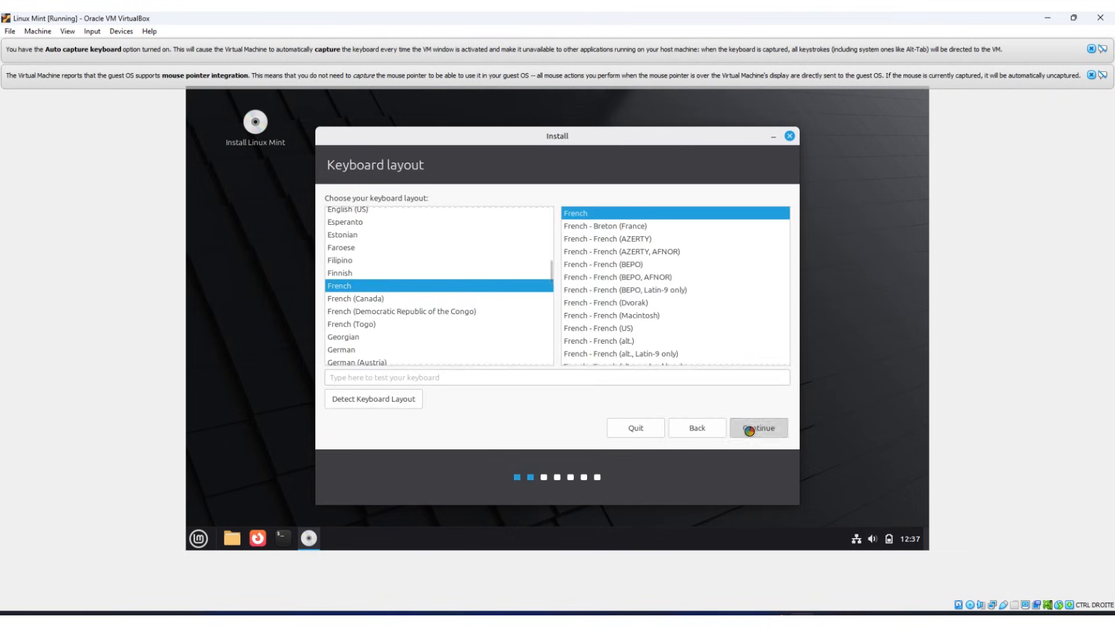
pyautogui.click(758, 428)
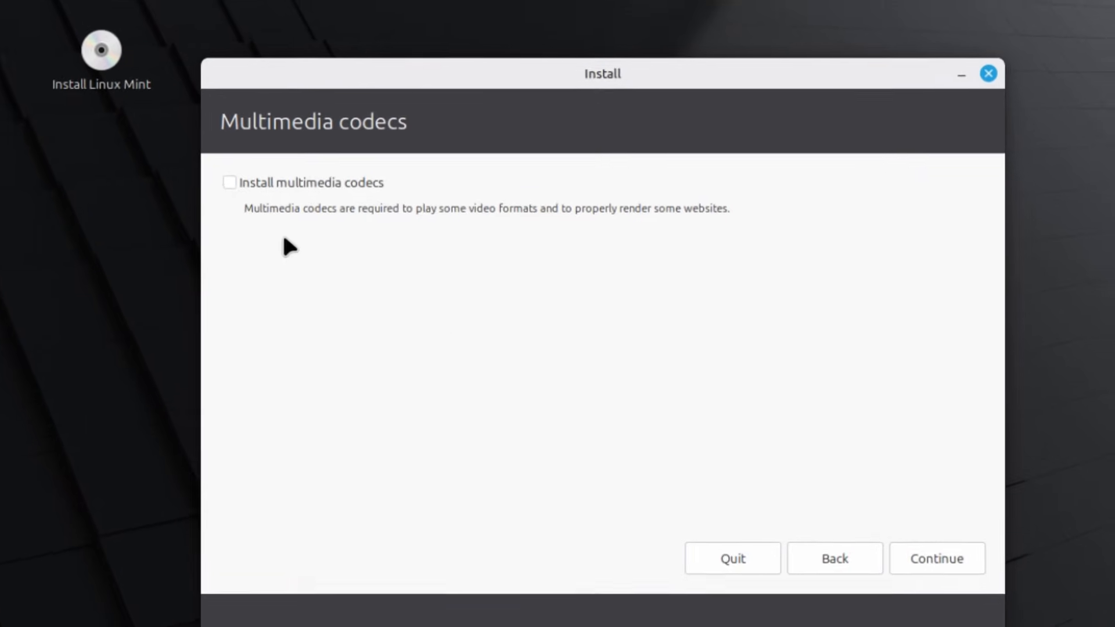
# Install Linux Mint with multimedia codecs on the erased disk and submit the user account form with password login required.
pyautogui.click(223, 180)
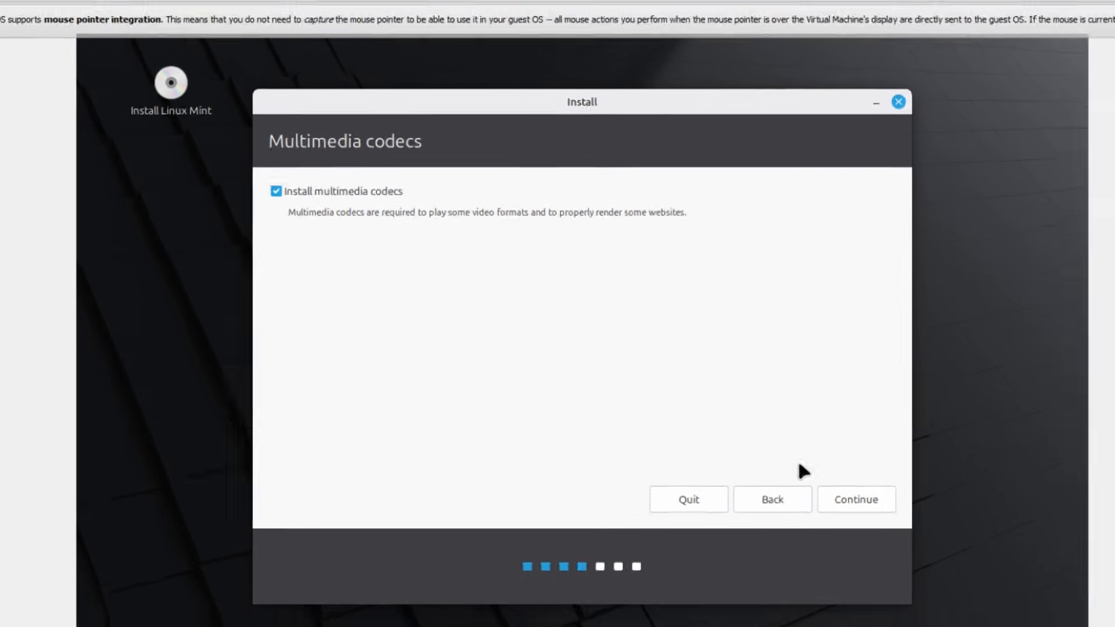
pyautogui.click(955, 571)
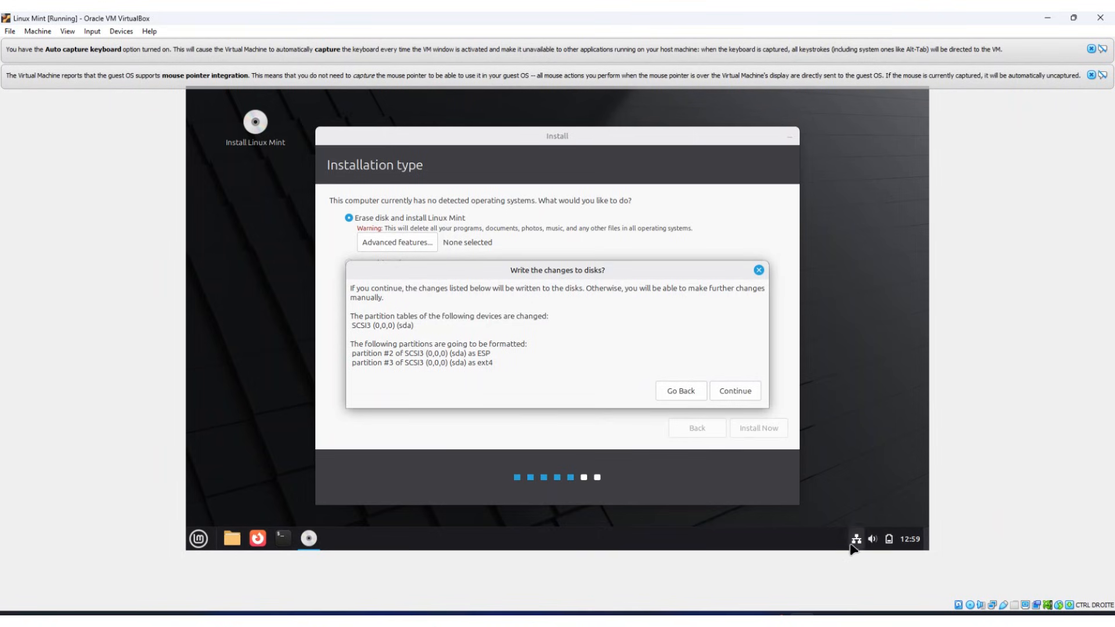
pyautogui.click(740, 390)
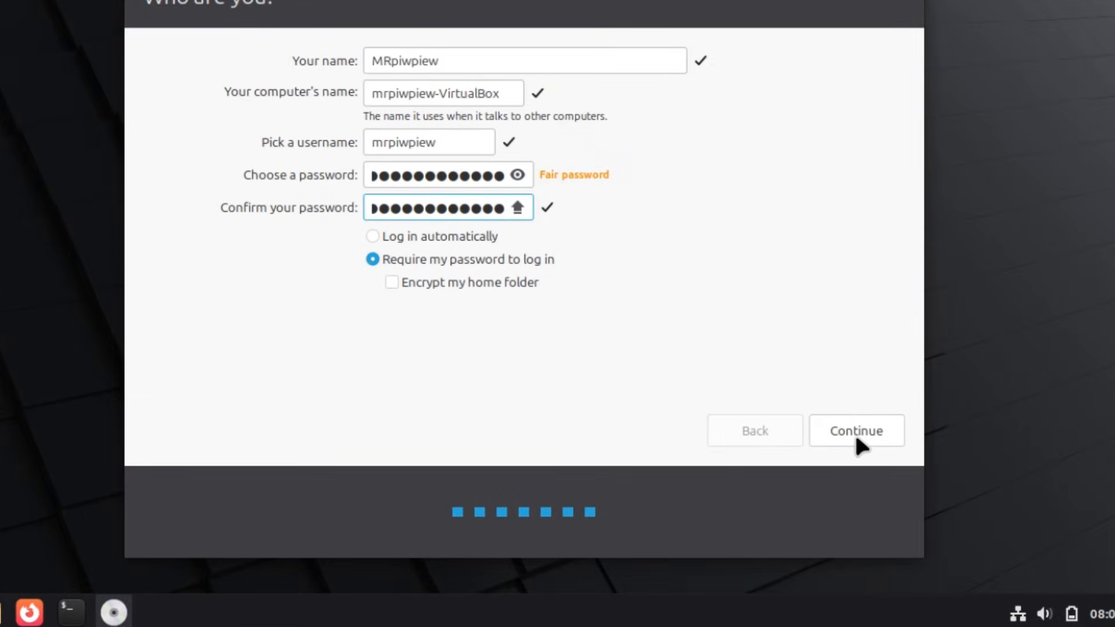
pyautogui.click(759, 431)
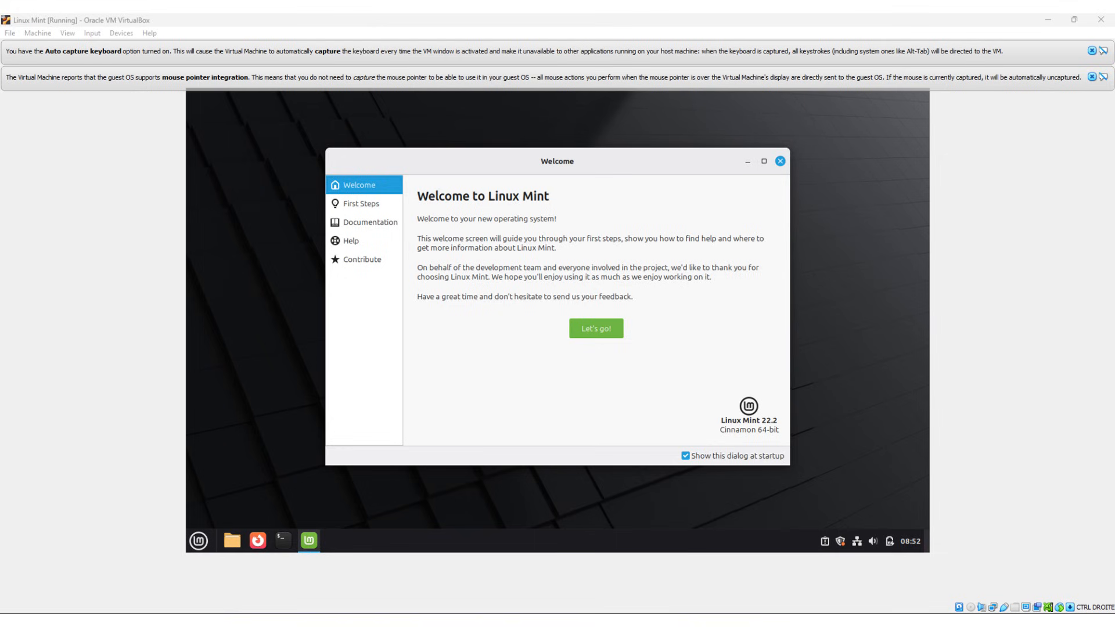
# Launch System Snapshots from the first steps of the welcome window and authenticate with the account password.
pyautogui.click(596, 328)
pyautogui.click(616, 306)
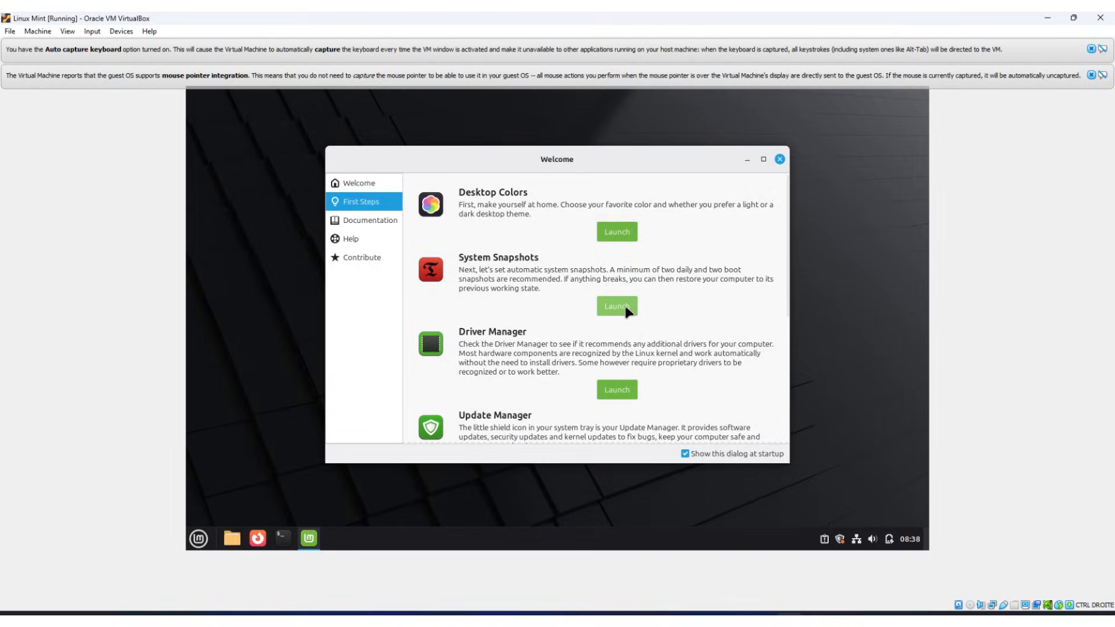
pyautogui.write('●●●●●●●')
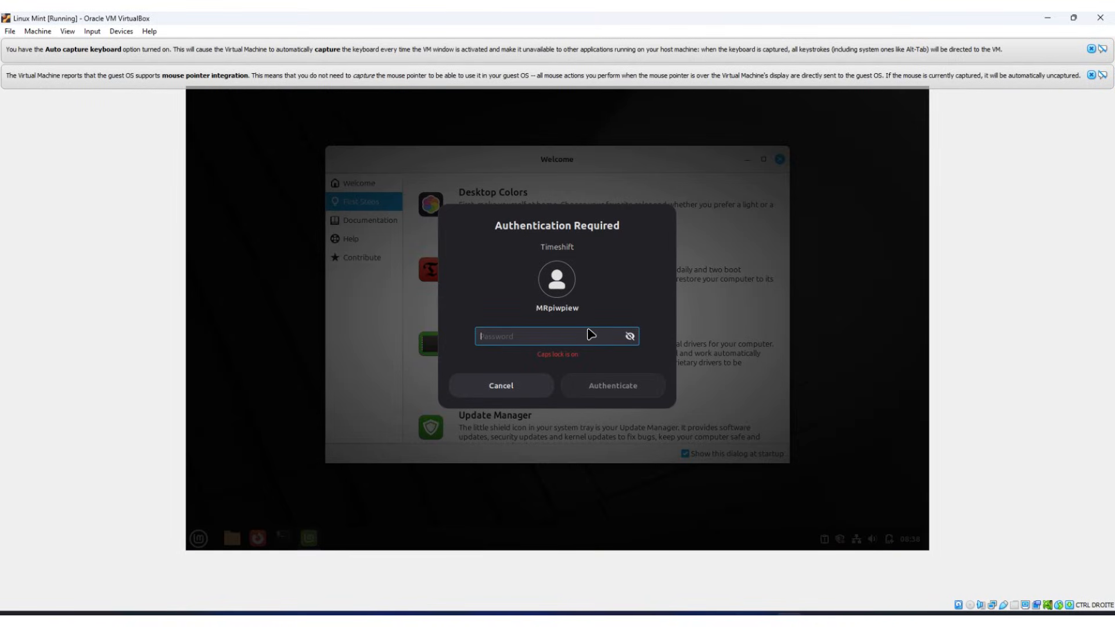
pyautogui.write('●●●●●')
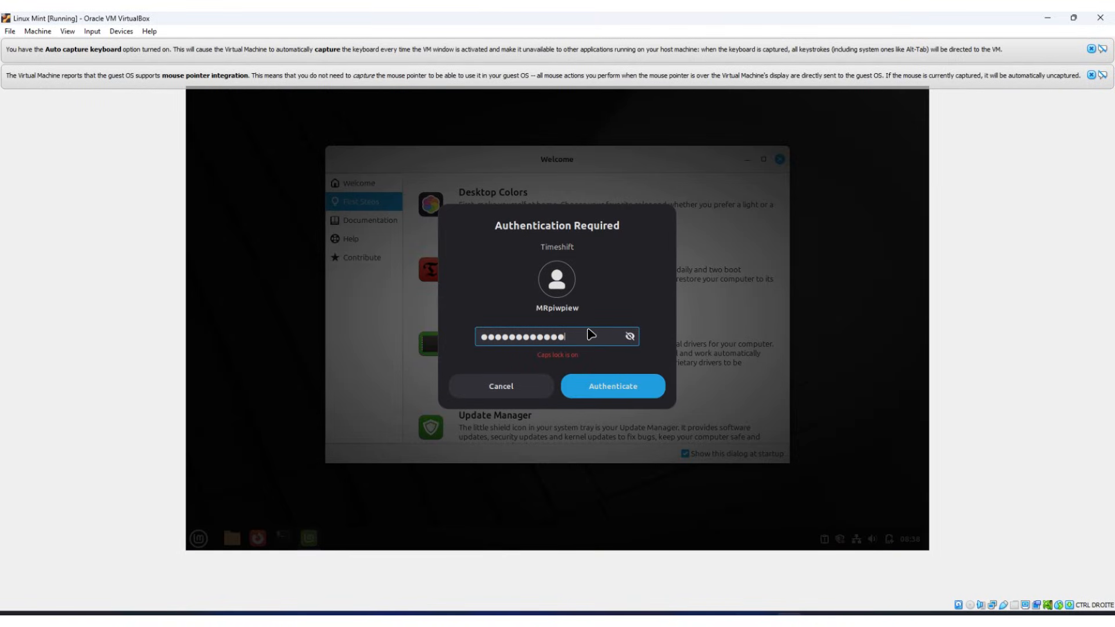
pyautogui.press('Return')
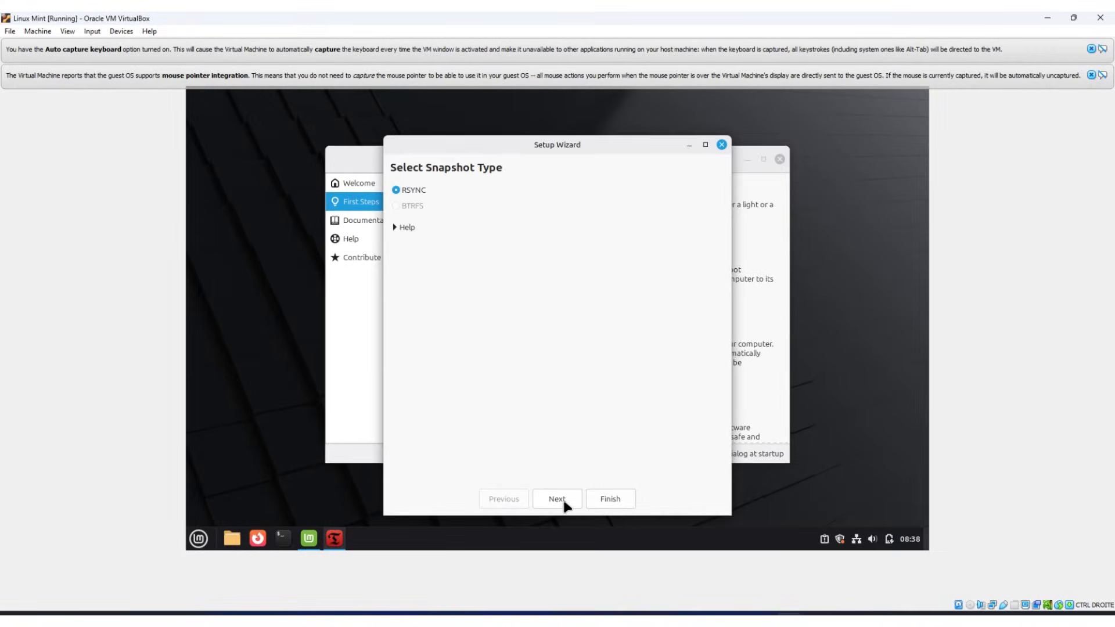
# Accept RSYNC as the snapshot type and sda3 as the snapshot location, and launch the Driver Manager.
pyautogui.click(557, 501)
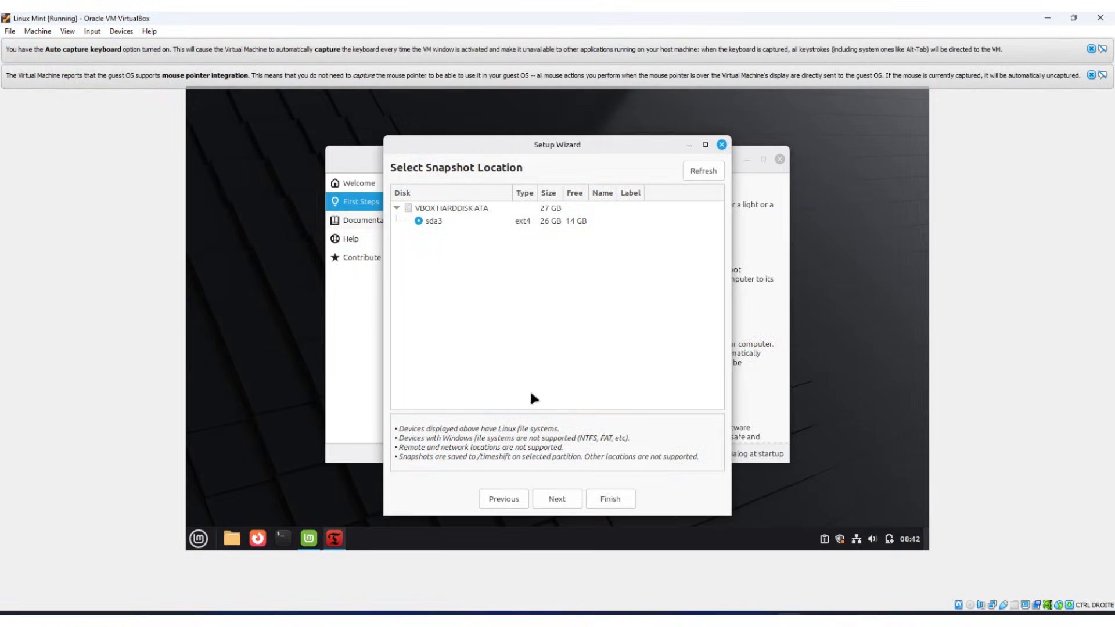
pyautogui.click(557, 500)
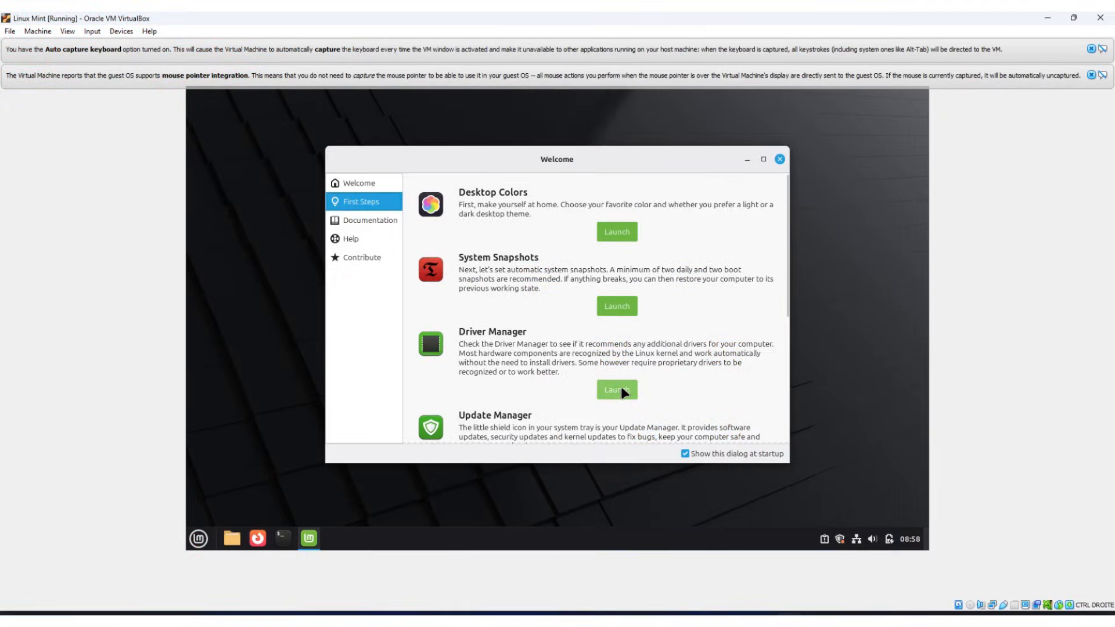
pyautogui.click(617, 390)
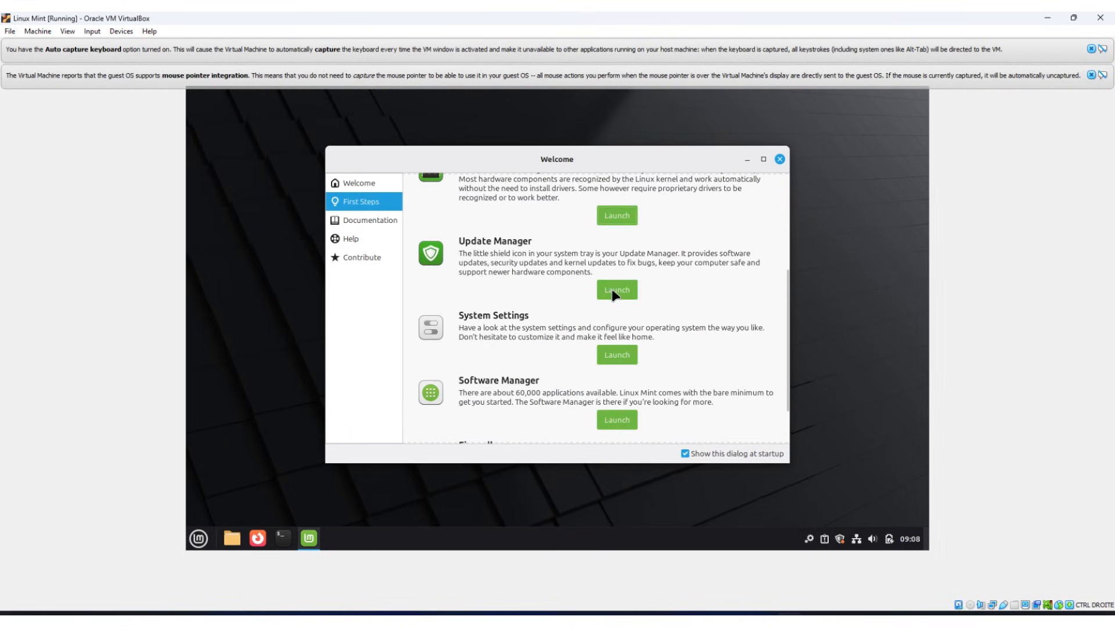
# Open the Update Manager's Software Sources and apply Aire Networks as the package mirror.
pyautogui.click(616, 290)
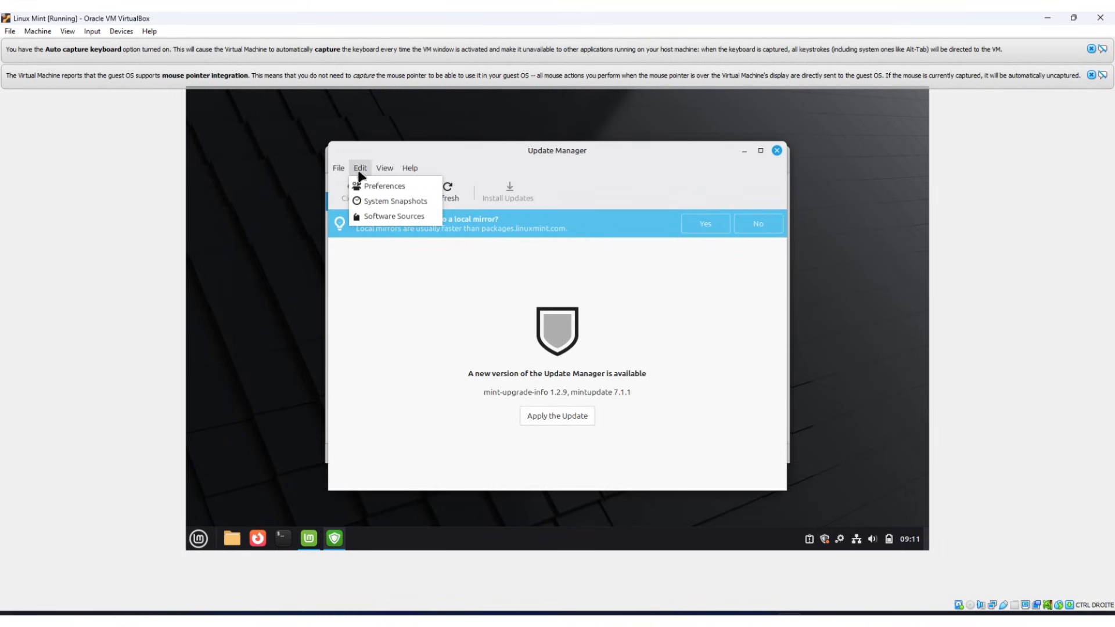
pyautogui.click(364, 216)
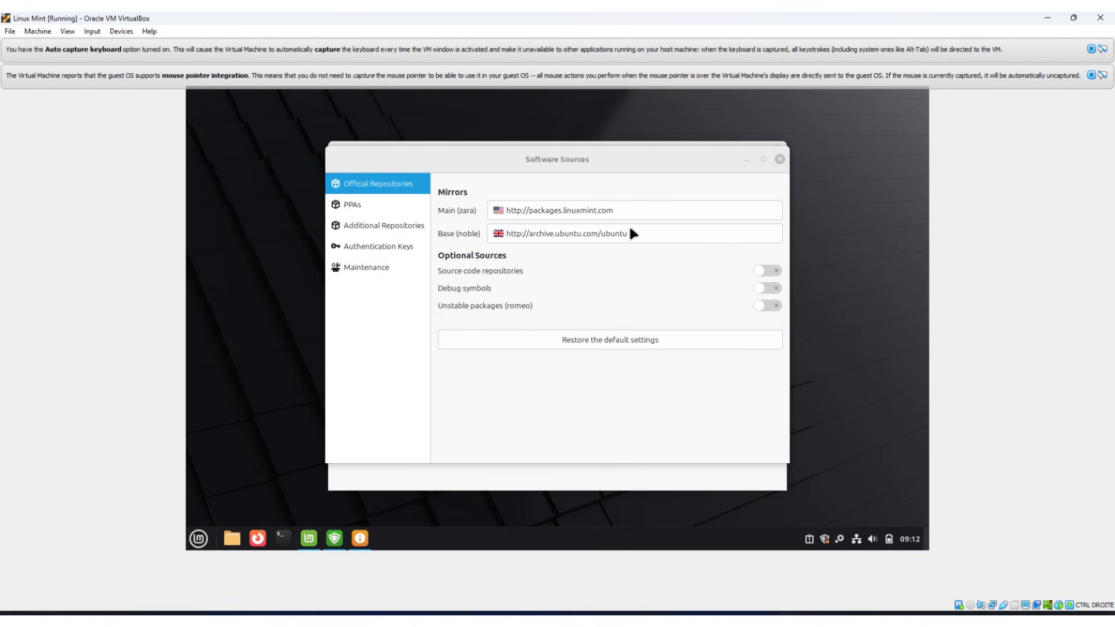
pyautogui.click(629, 231)
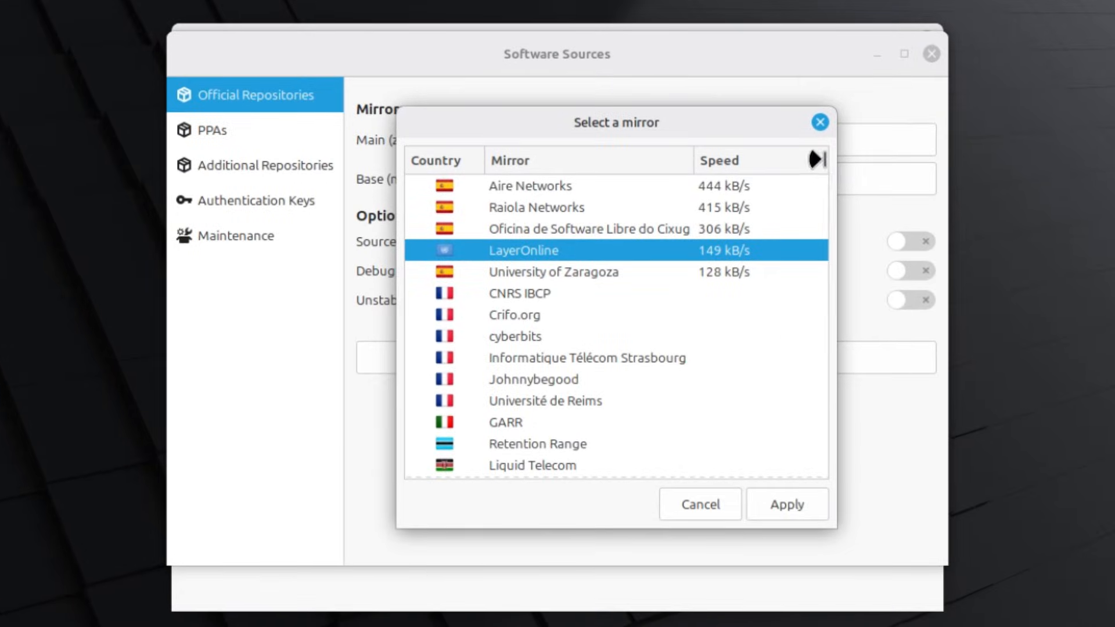
pyautogui.click(707, 186)
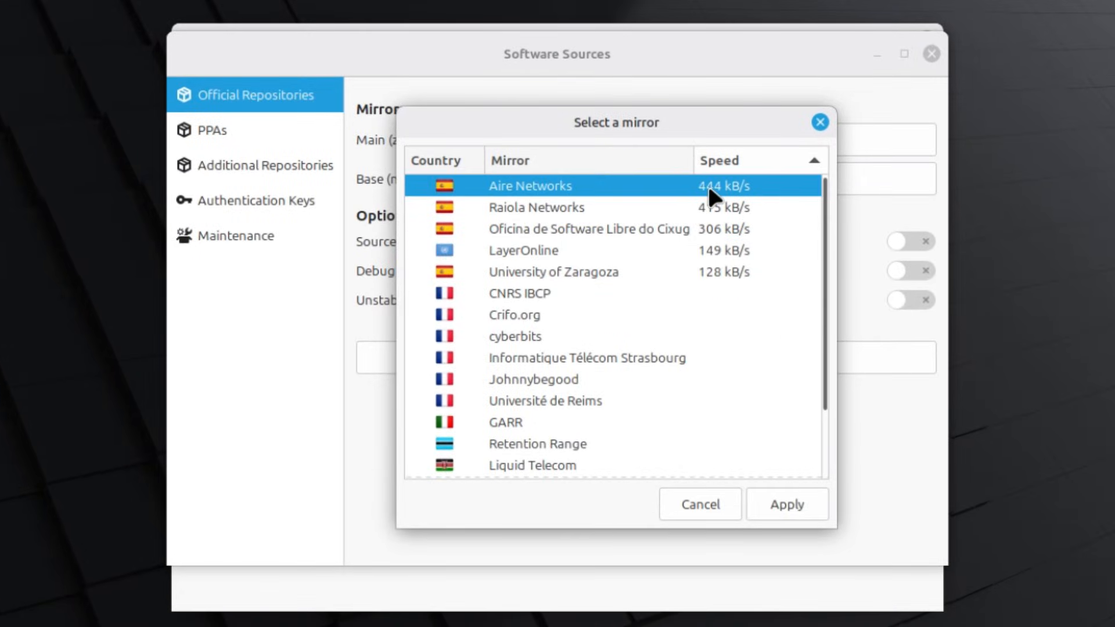
pyautogui.click(758, 503)
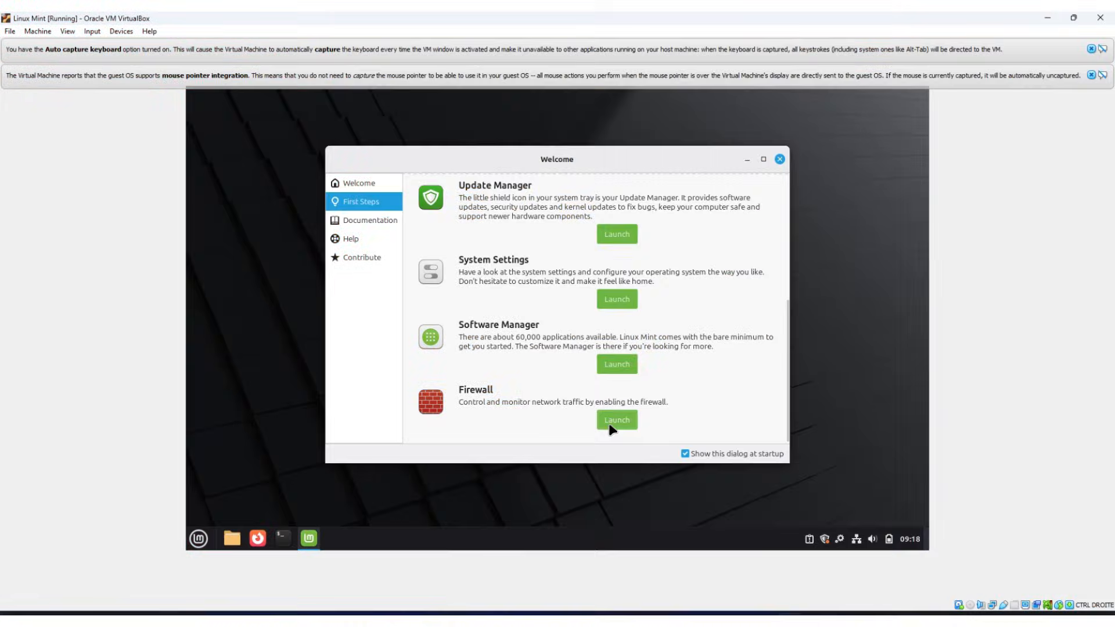
# Launch the Firewall tool from the first steps, and open System Settings from the desktop.
pyautogui.click(611, 426)
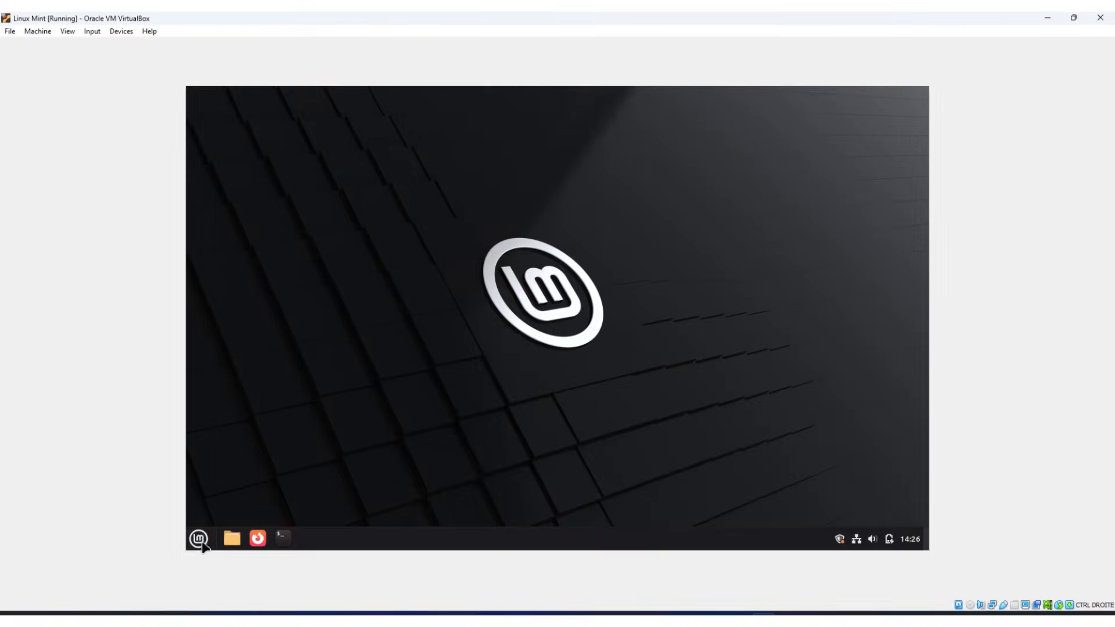
pyautogui.click(198, 538)
pyautogui.click(220, 321)
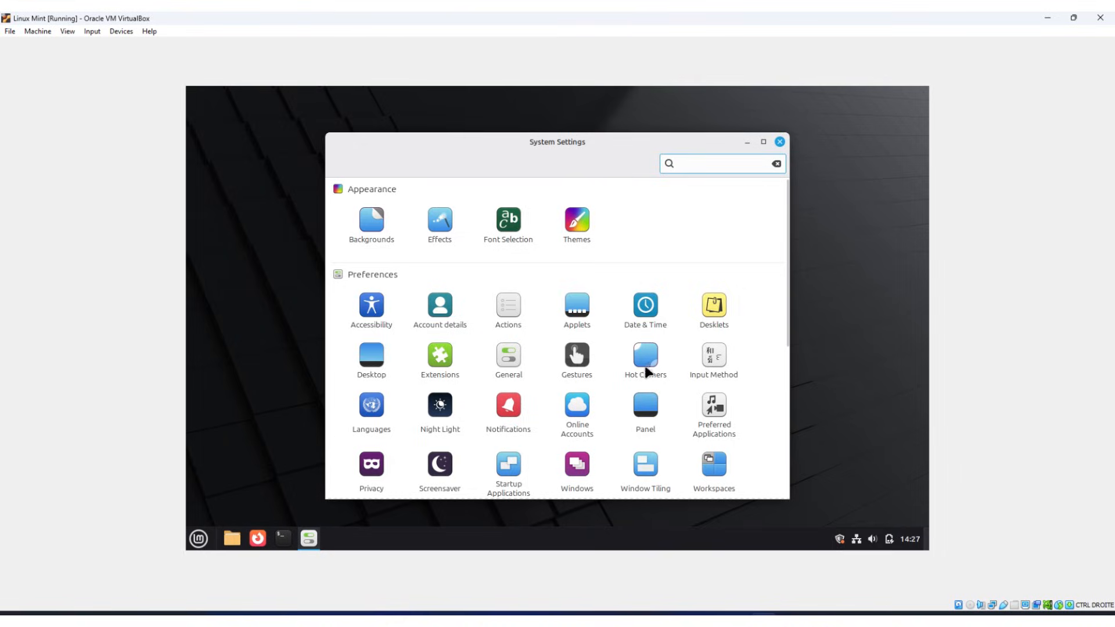
# Find the Display settings and set the screen resolution to 1920 × 1080 (16:9).
pyautogui.click(697, 166)
pyautogui.write('displa')
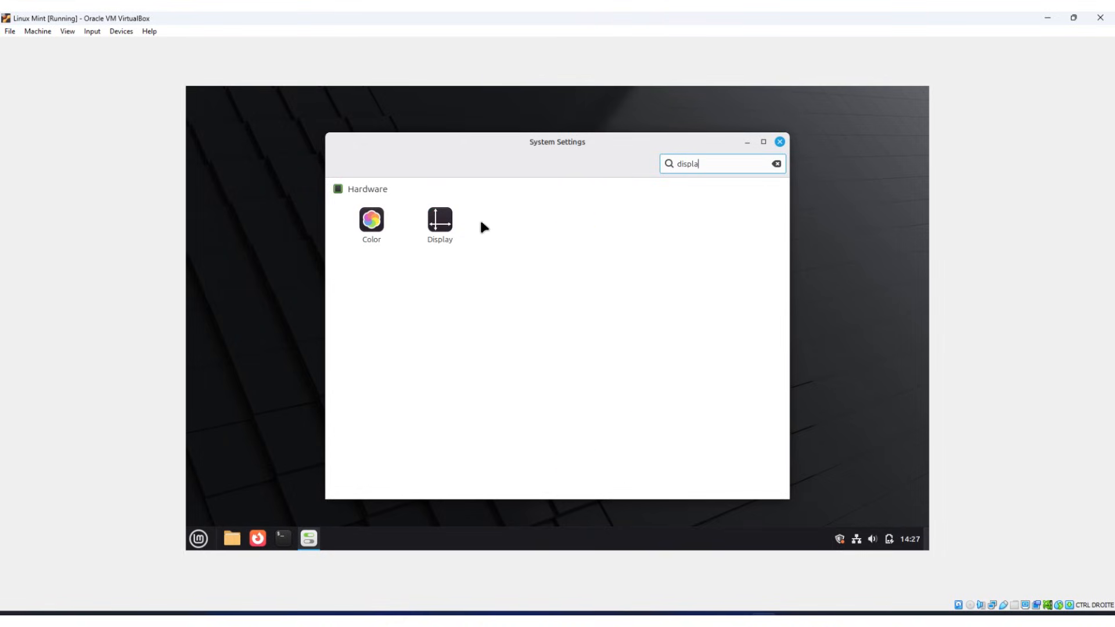
pyautogui.click(440, 221)
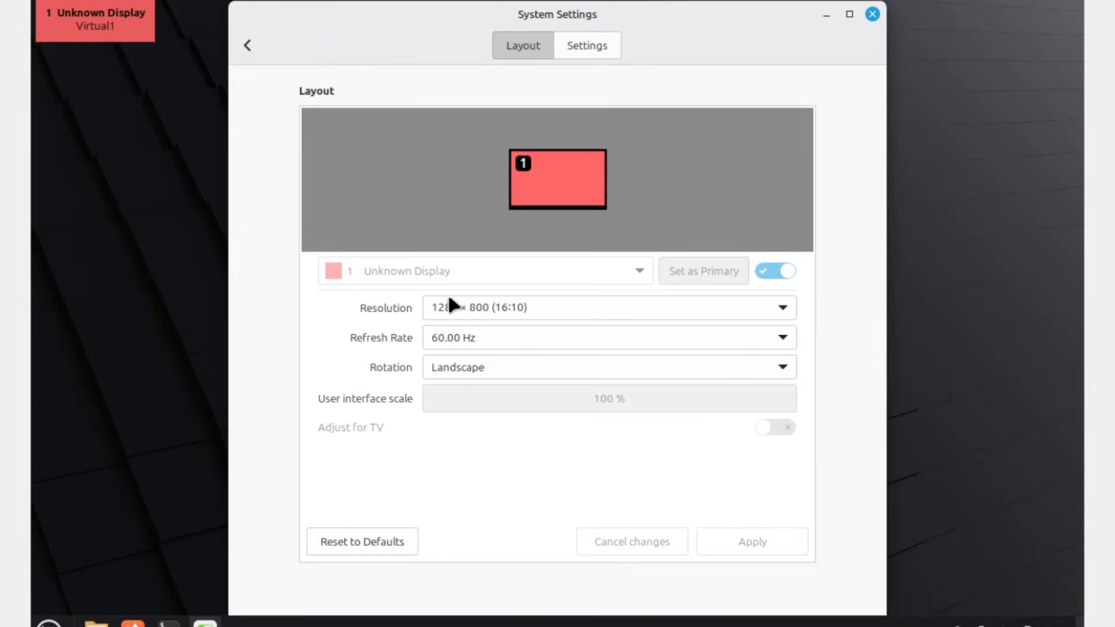
pyautogui.click(450, 302)
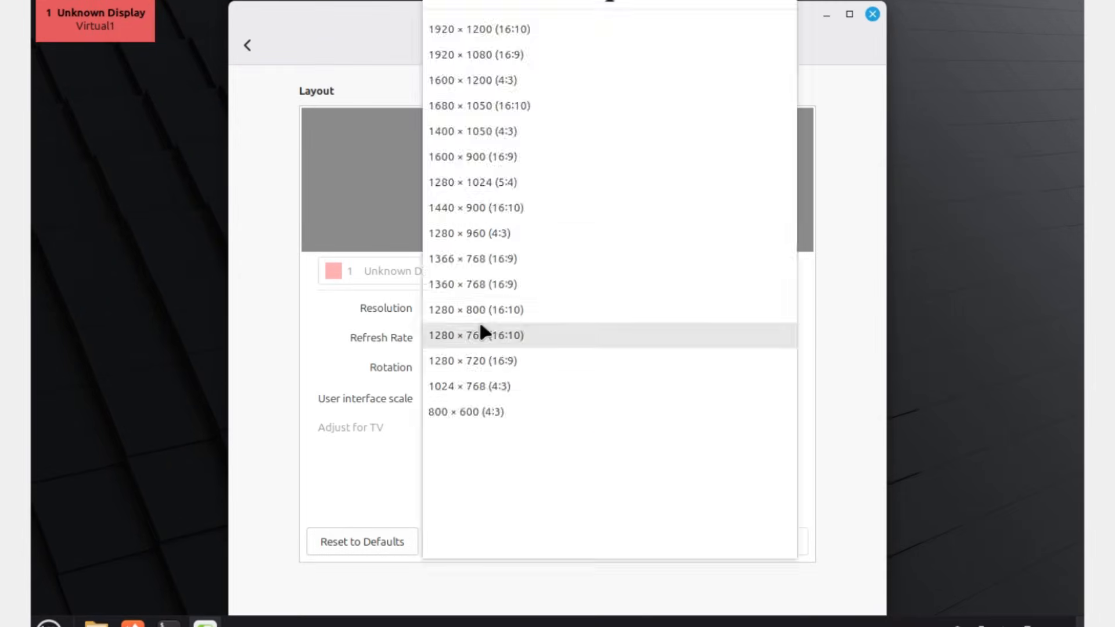
pyautogui.click(476, 53)
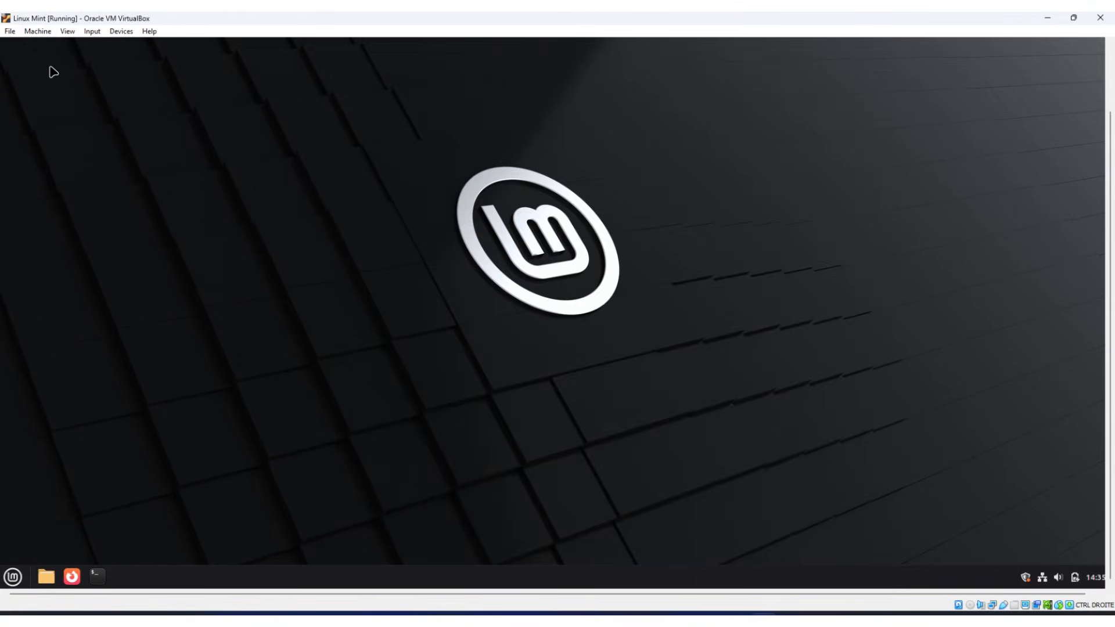
# Insert the Guest Additions CD image into the virtual machine, run its software and authenticate with the account password.
pyautogui.click(121, 31)
pyautogui.moveTo(129, 84)
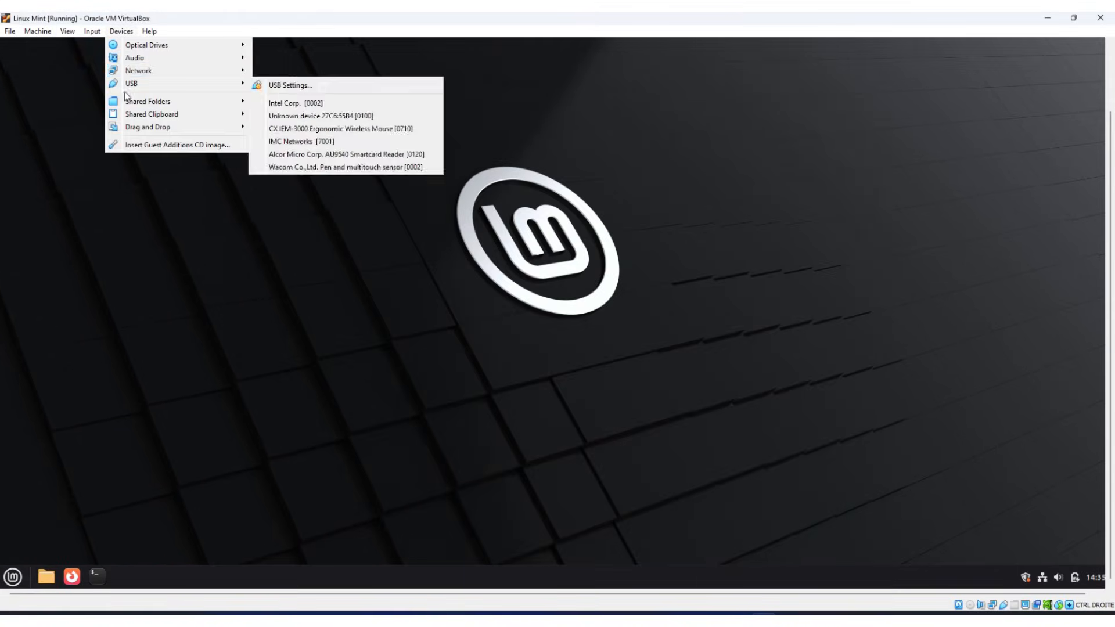
pyautogui.click(174, 144)
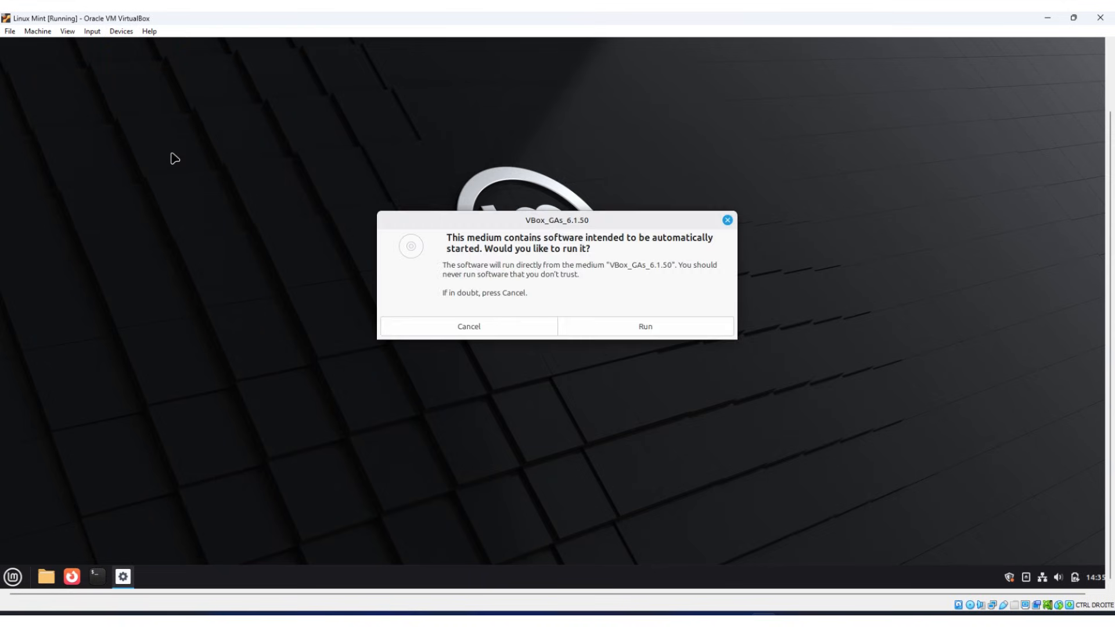
pyautogui.click(610, 331)
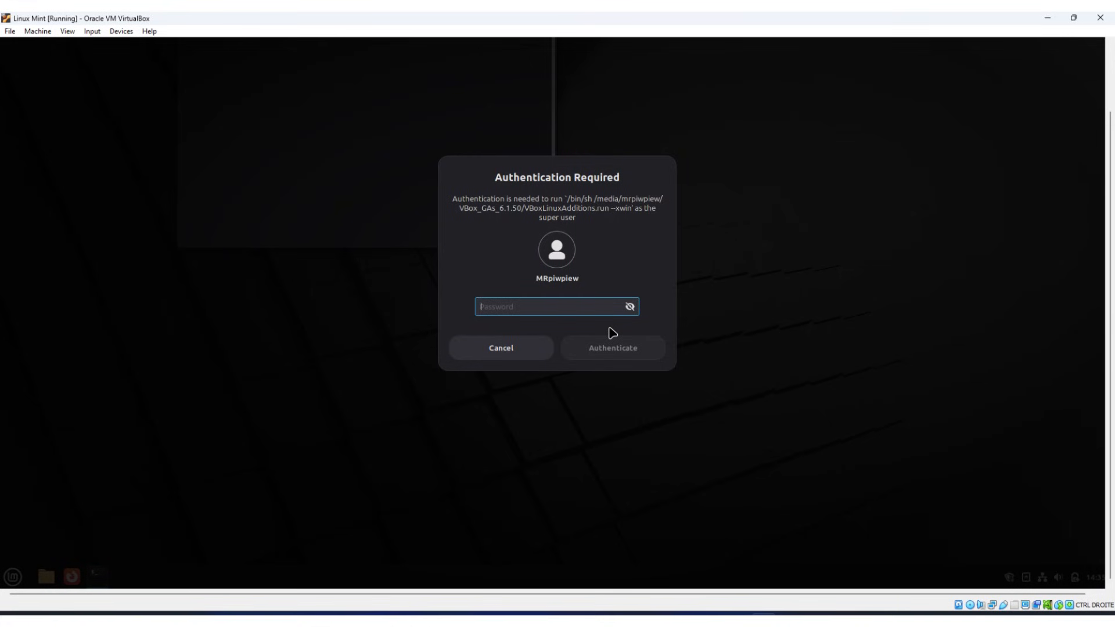
pyautogui.write('*************')
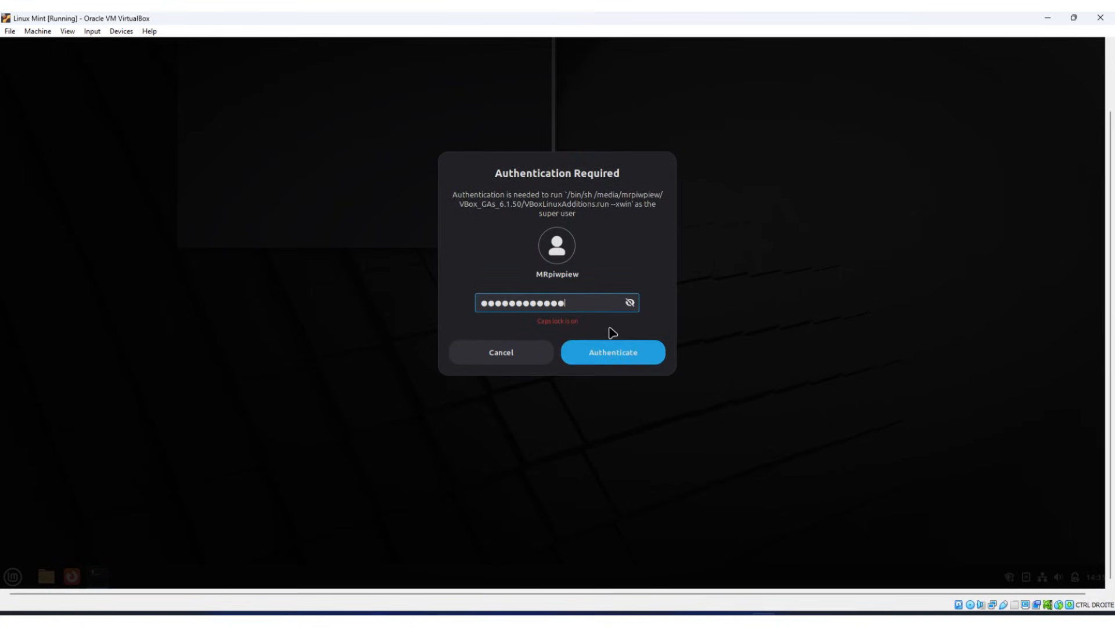
pyautogui.press('Return')
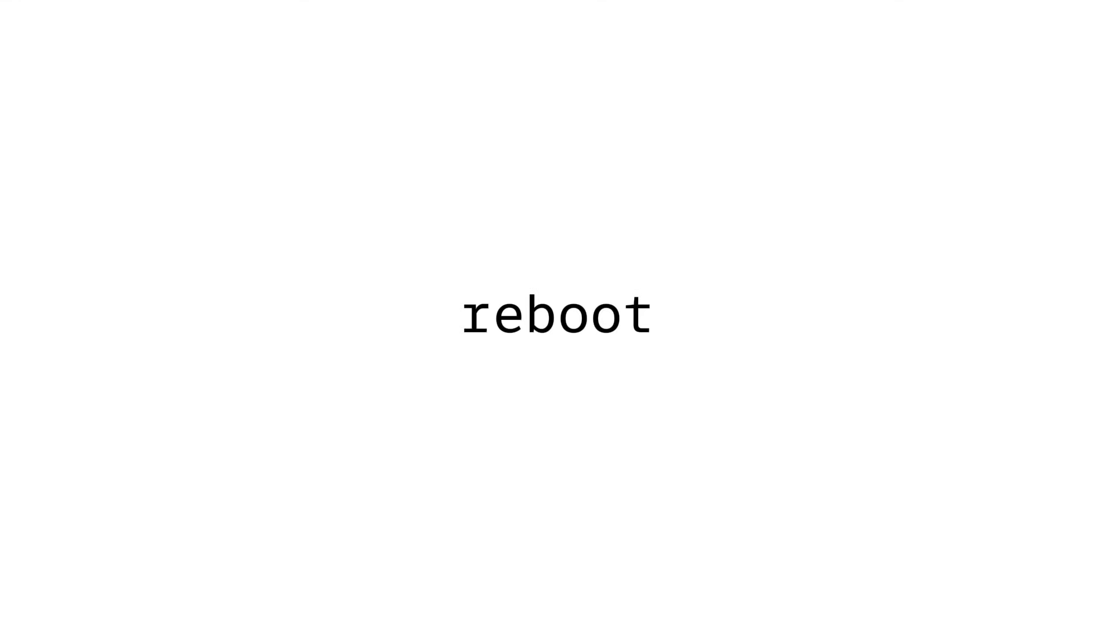
# Open the Themes settings and switch them to the simplified view.
pyautogui.press('super')
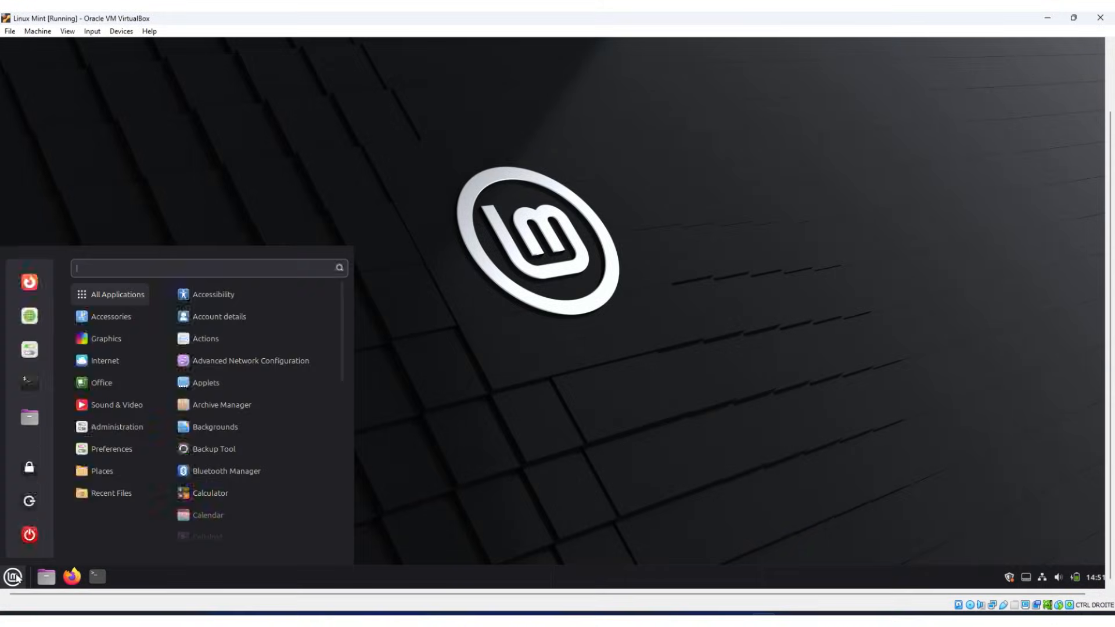
pyautogui.write('themes')
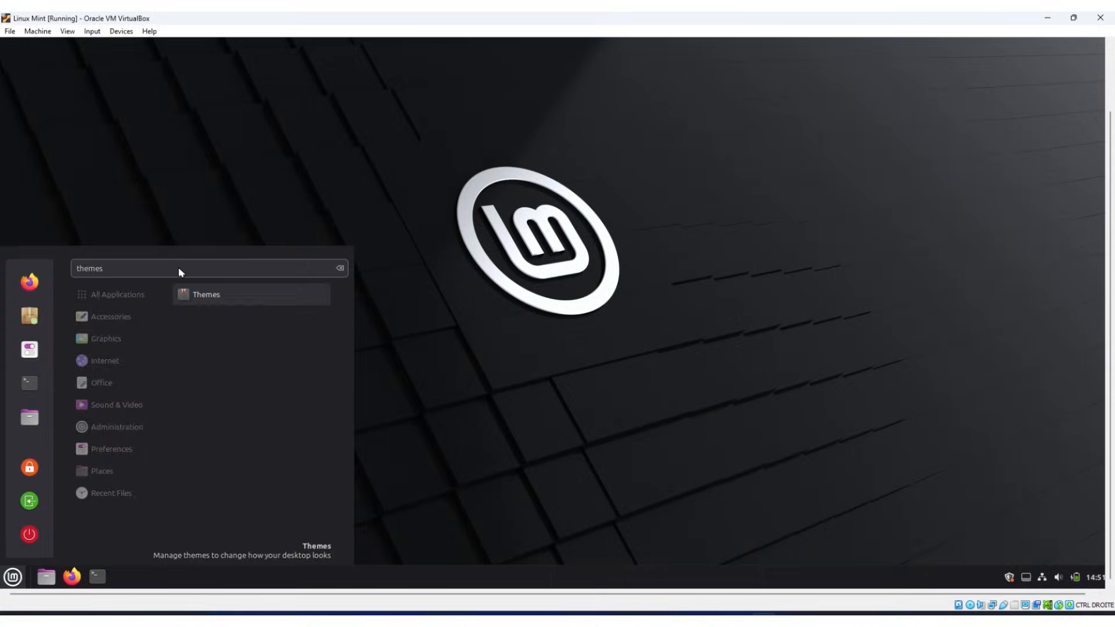
pyautogui.press('Return')
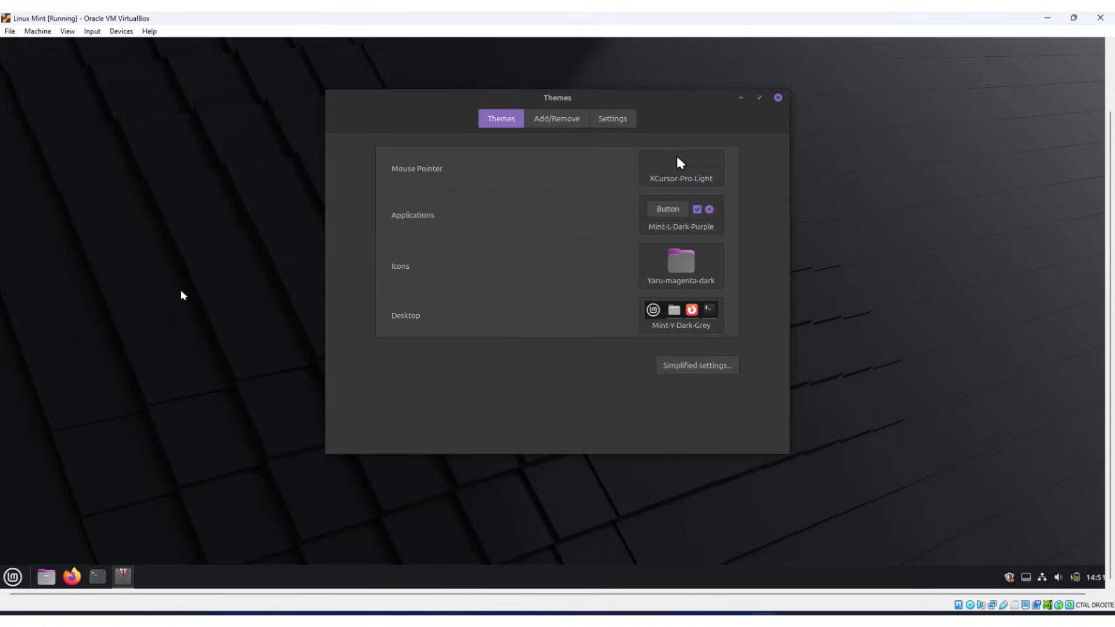
pyautogui.click(668, 370)
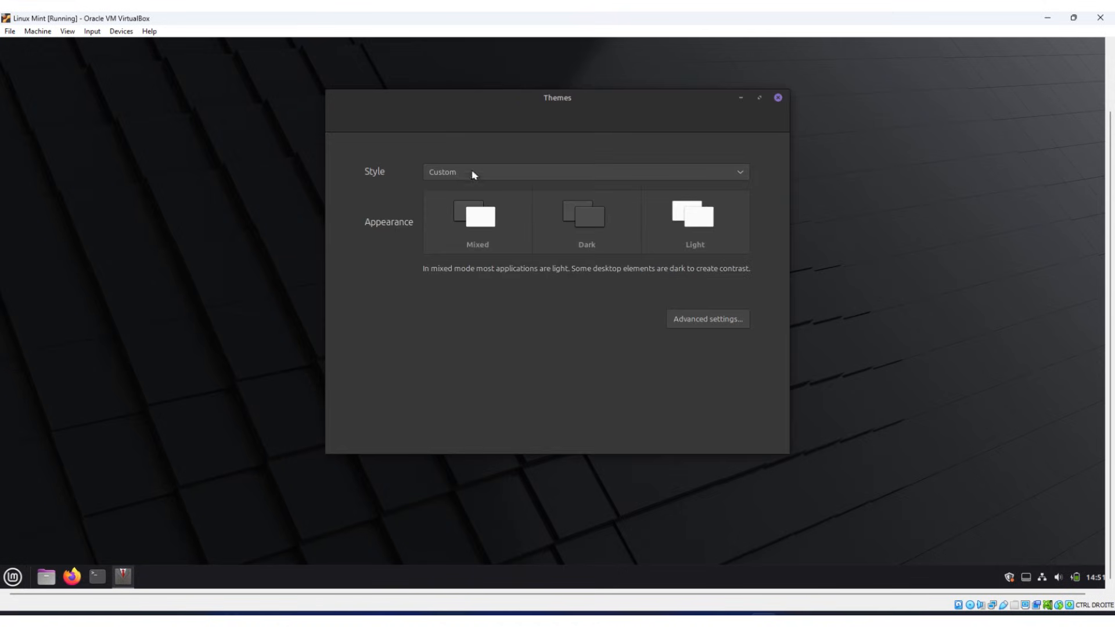
# Apply the Mint-Y style with Dark appearance and Aqua color, and open the mouse pointer choices in the advanced theme settings.
pyautogui.click(453, 169)
pyautogui.click(431, 158)
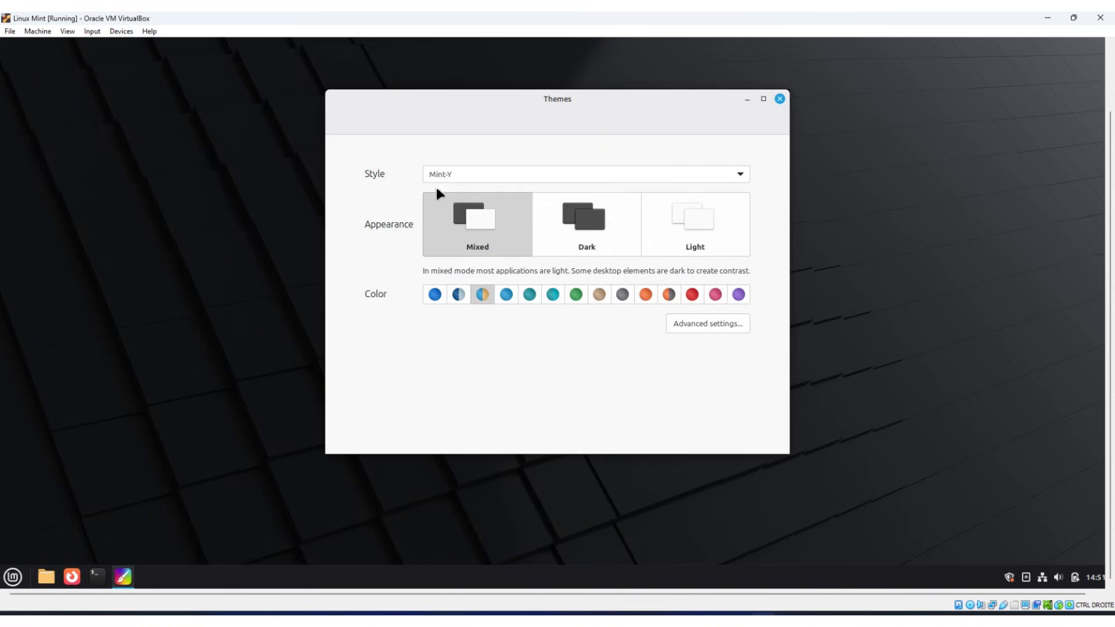
pyautogui.click(580, 241)
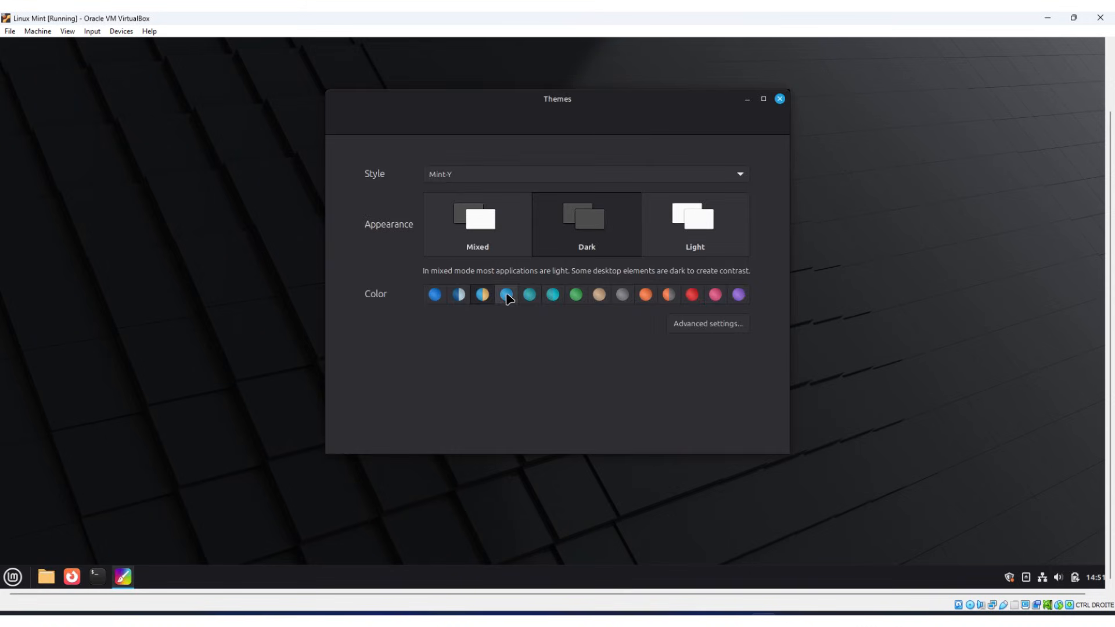
pyautogui.click(685, 323)
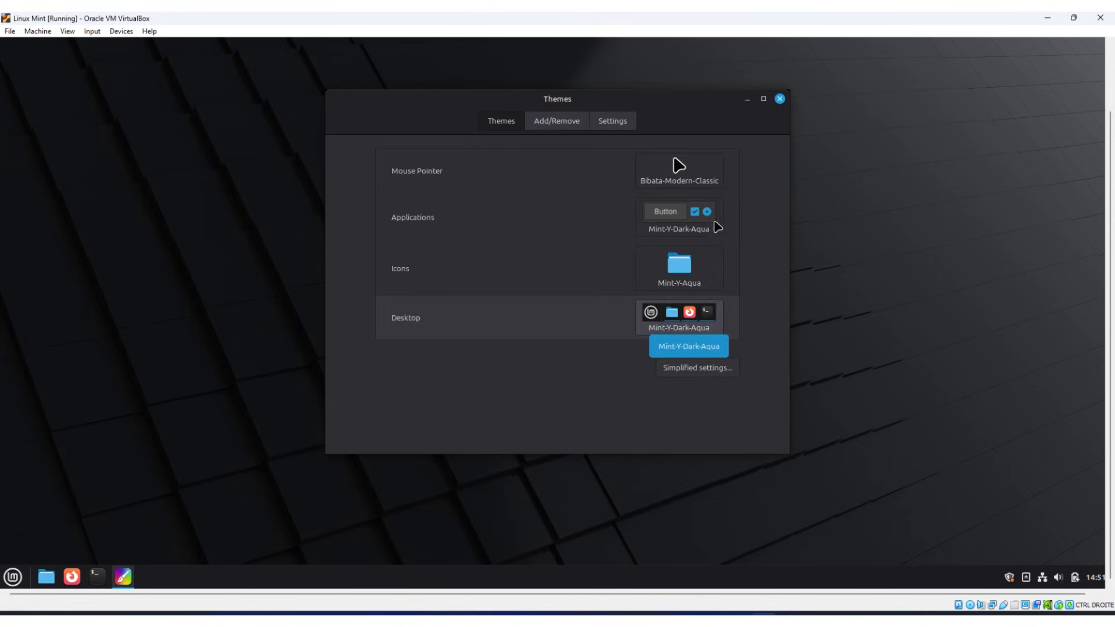
pyautogui.click(687, 173)
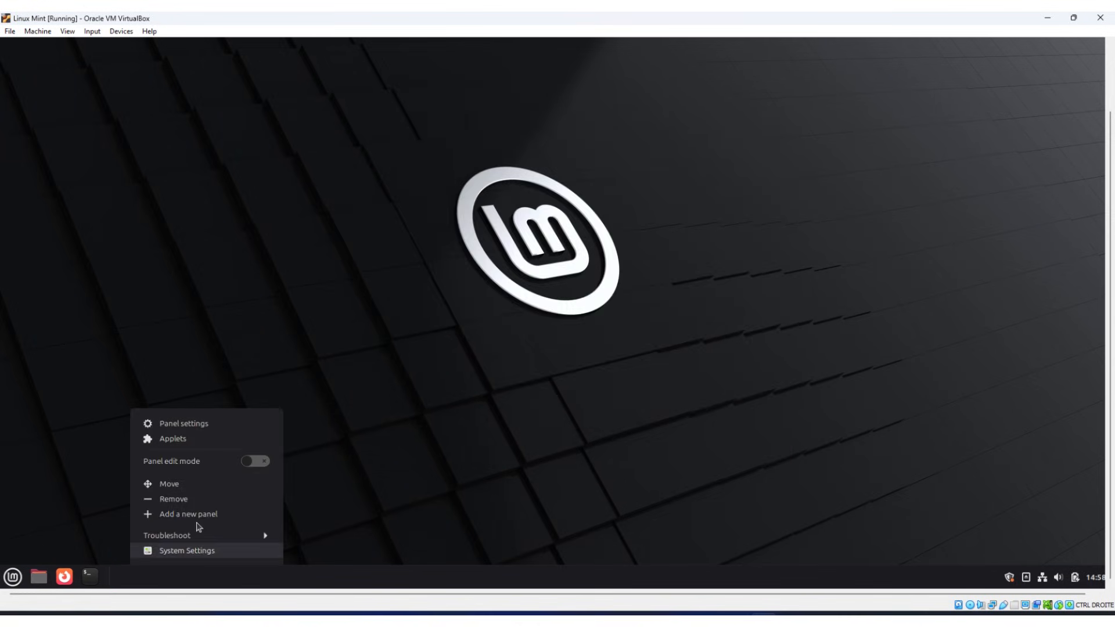
# Turn on panel edit mode and choose the left edge of the desktop as the panel's new position.
pyautogui.click(260, 463)
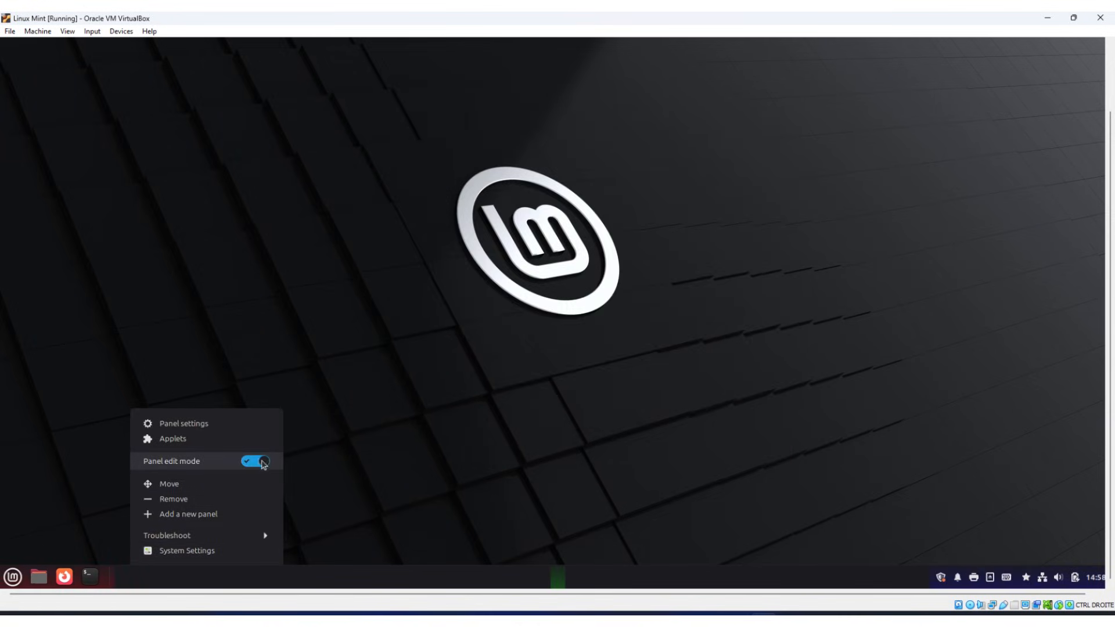
pyautogui.click(169, 483)
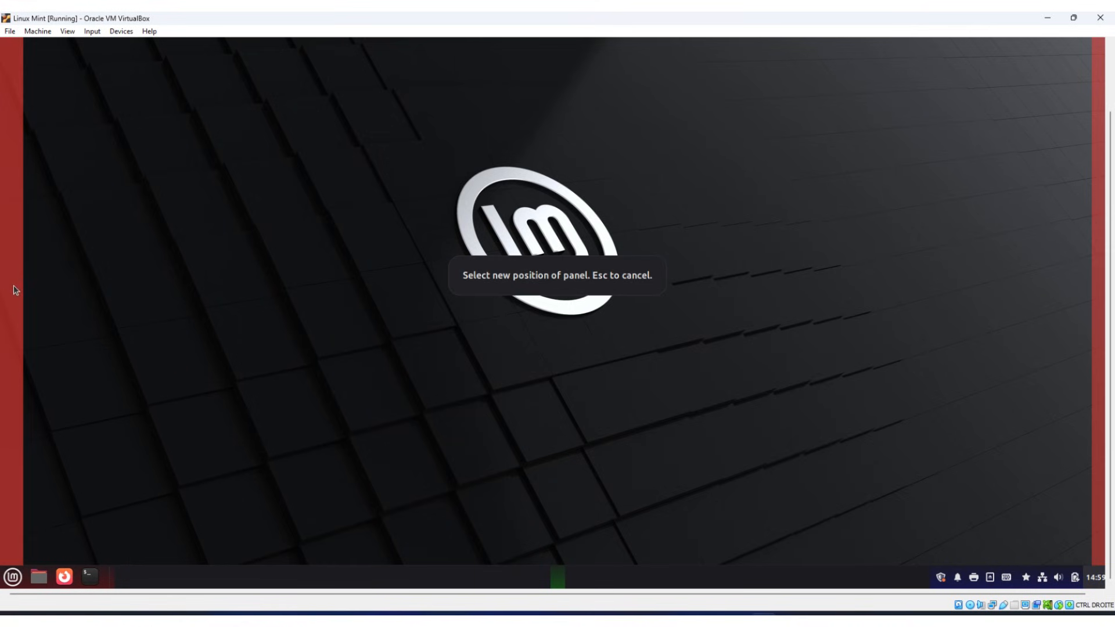
pyautogui.click(14, 325)
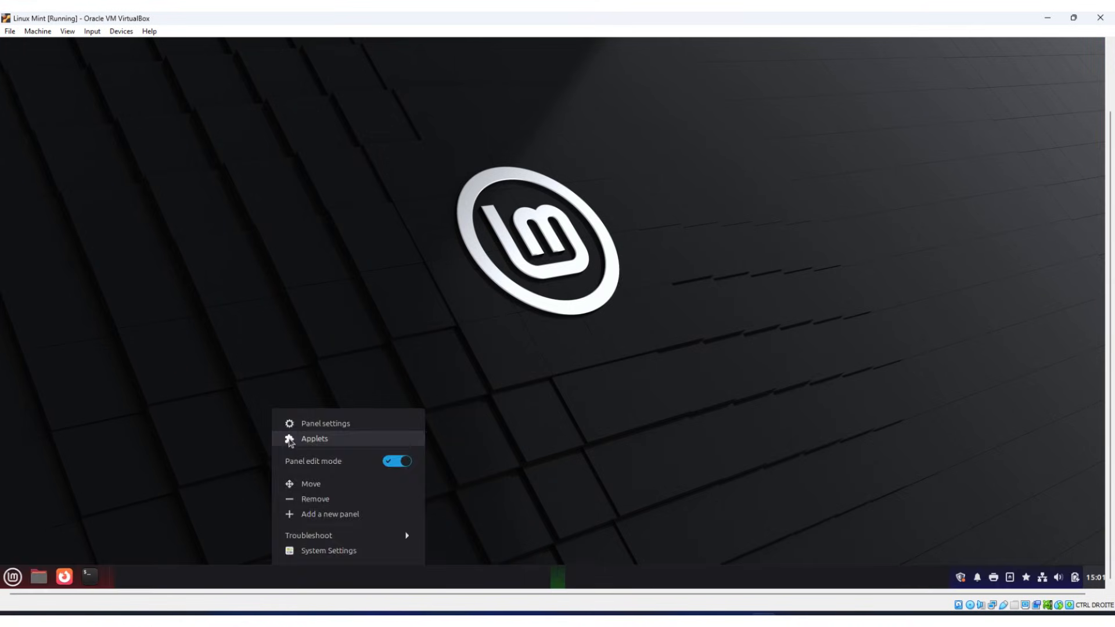
# Open the Applets manager for the panel and look through the installed applets.
pyautogui.click(314, 439)
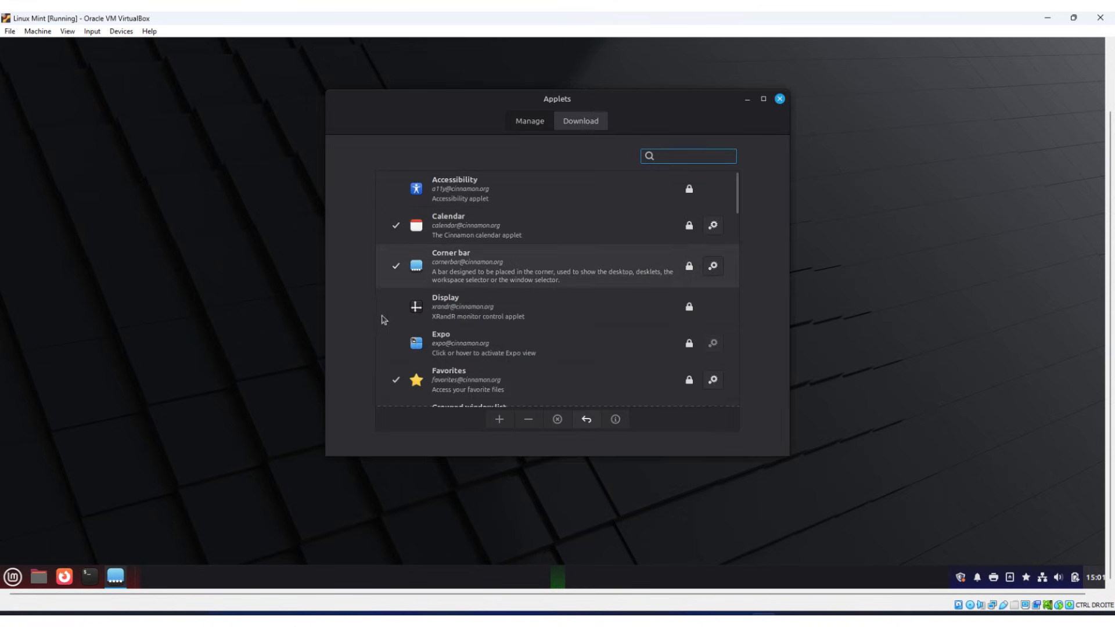
pyautogui.scroll(-15, 416, 329)
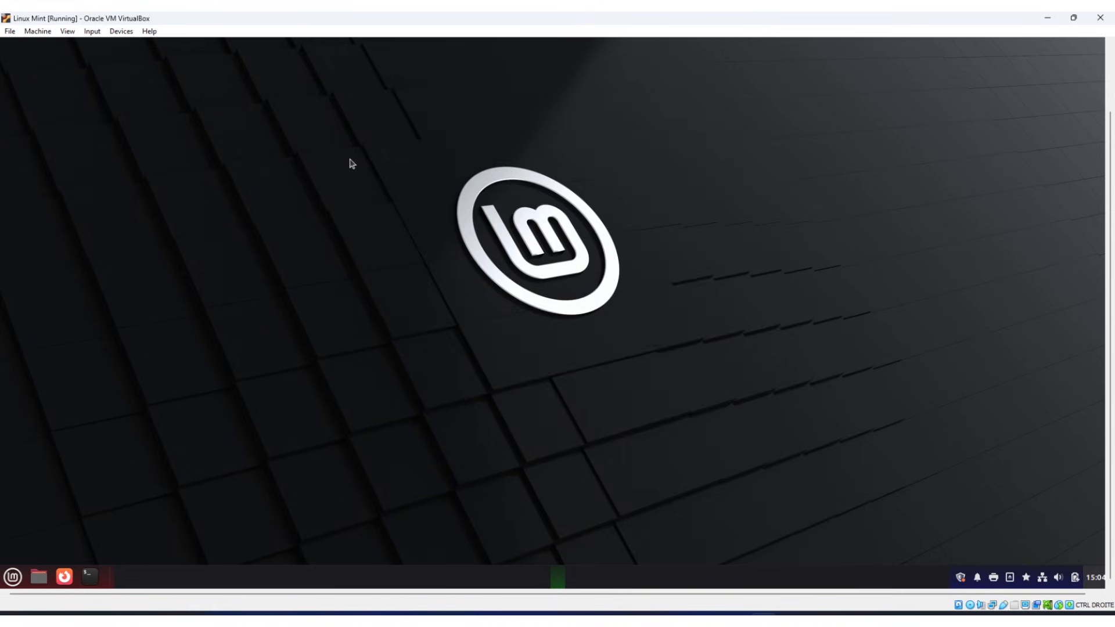
pyautogui.hotkey('ctrl', 'alt', 't')
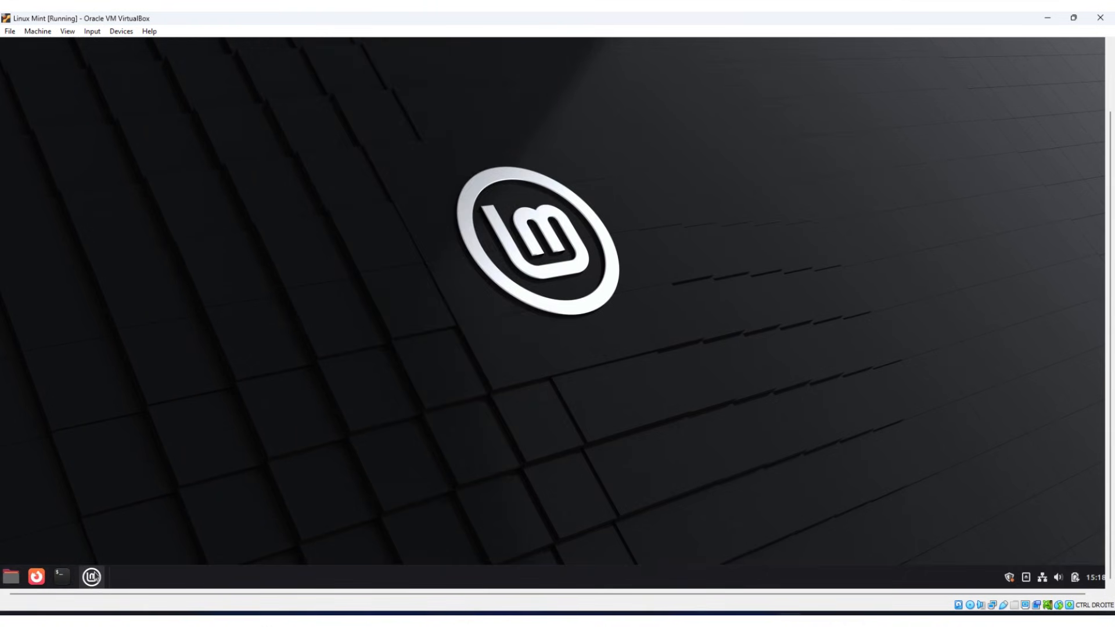
# Open the Software Manager and browse its featured applications, categories and top-rated programs.
pyautogui.click(92, 576)
pyautogui.click(25, 323)
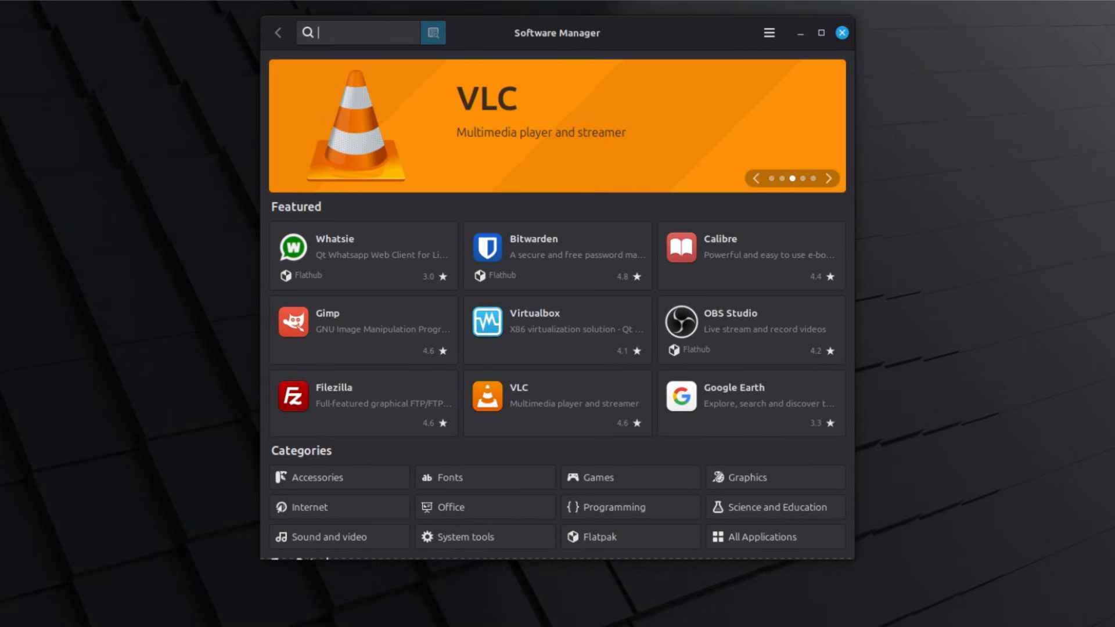
pyautogui.scroll(-5, 643, 378)
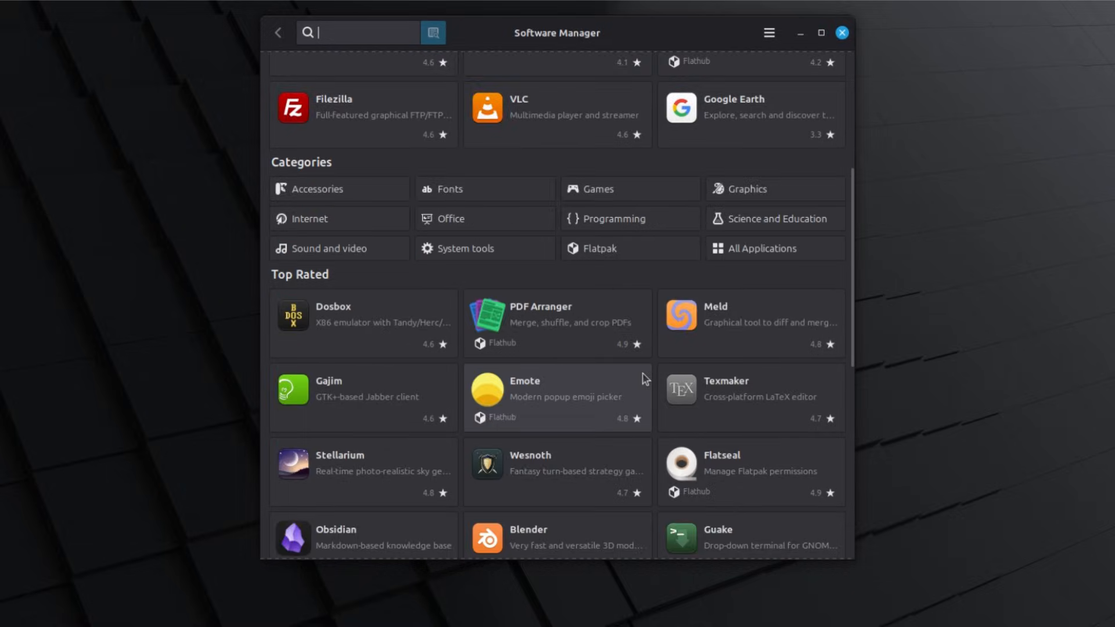
pyautogui.scroll(-2, 643, 378)
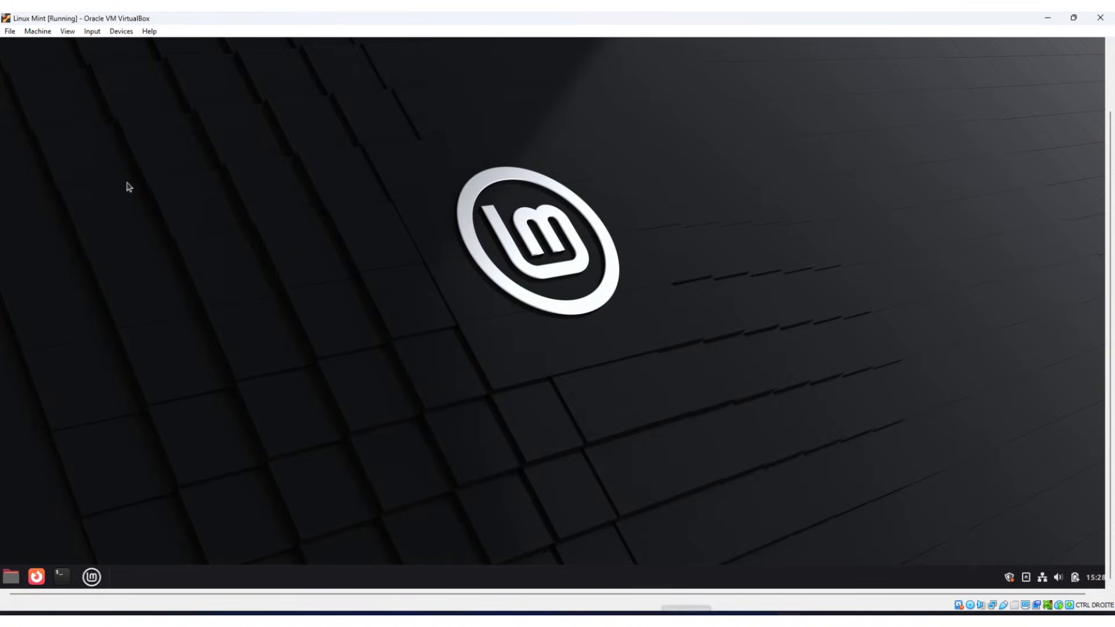
# Open Firefox, search for the Google Chrome download and download the 64-bit .deb package for Debian/Ubuntu.
pyautogui.click(35, 577)
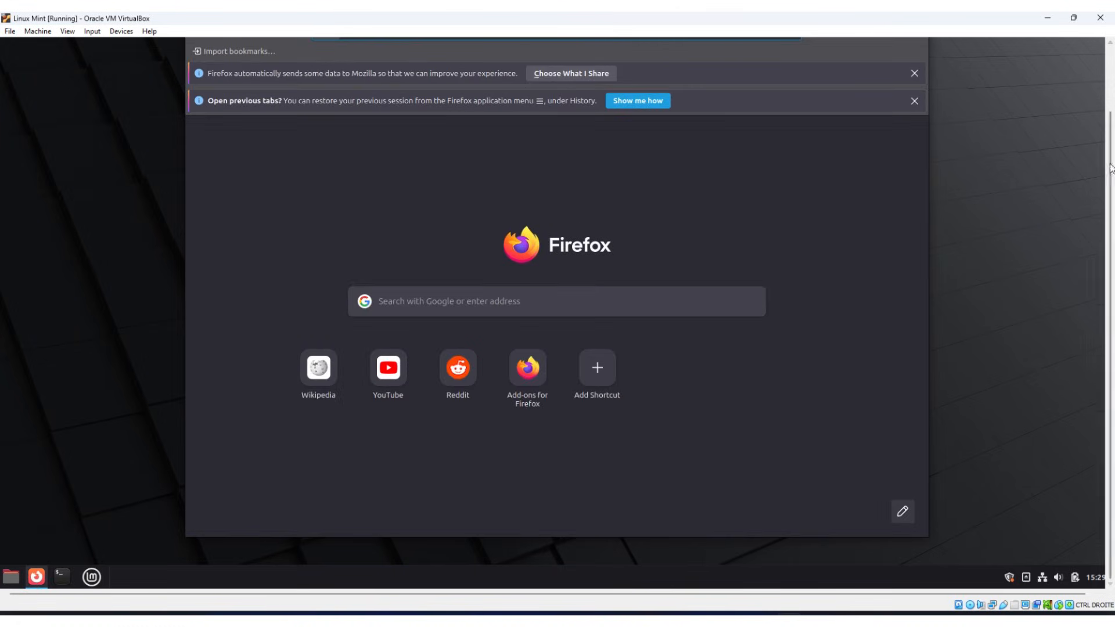
pyautogui.moveTo(1111, 152); pyautogui.dragTo(1109, 114)
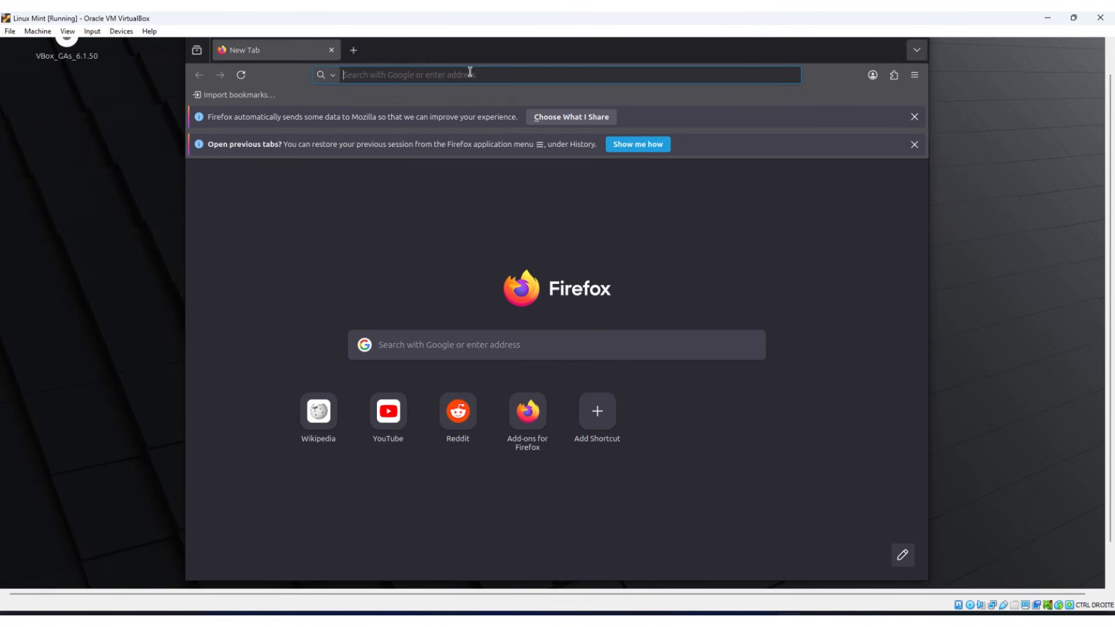
pyautogui.write('download google chr')
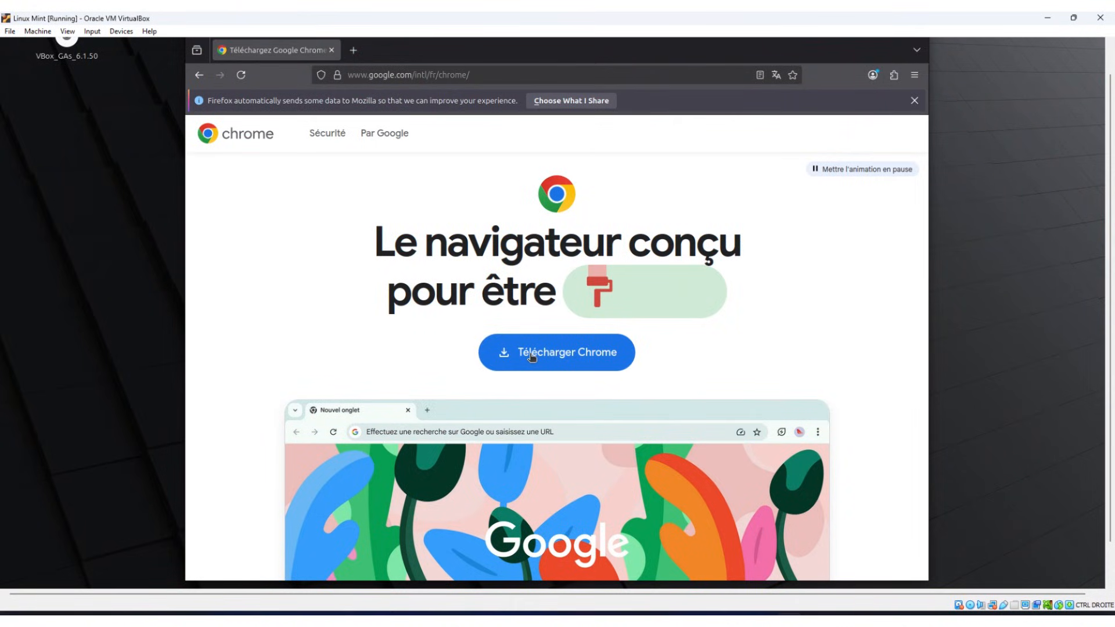
pyautogui.click(529, 353)
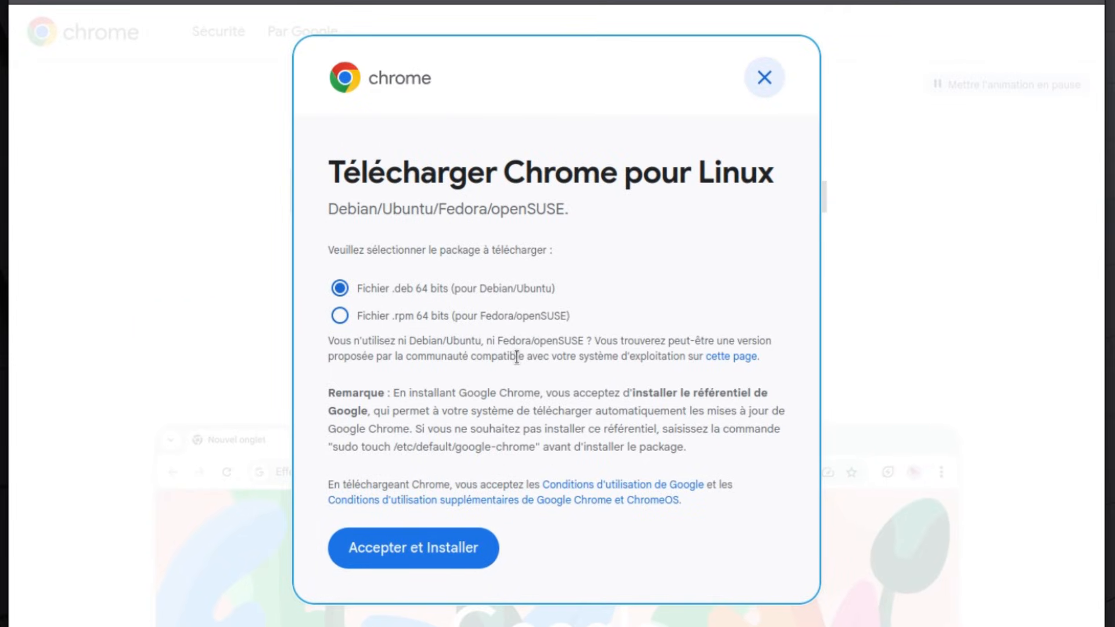
pyautogui.click(386, 551)
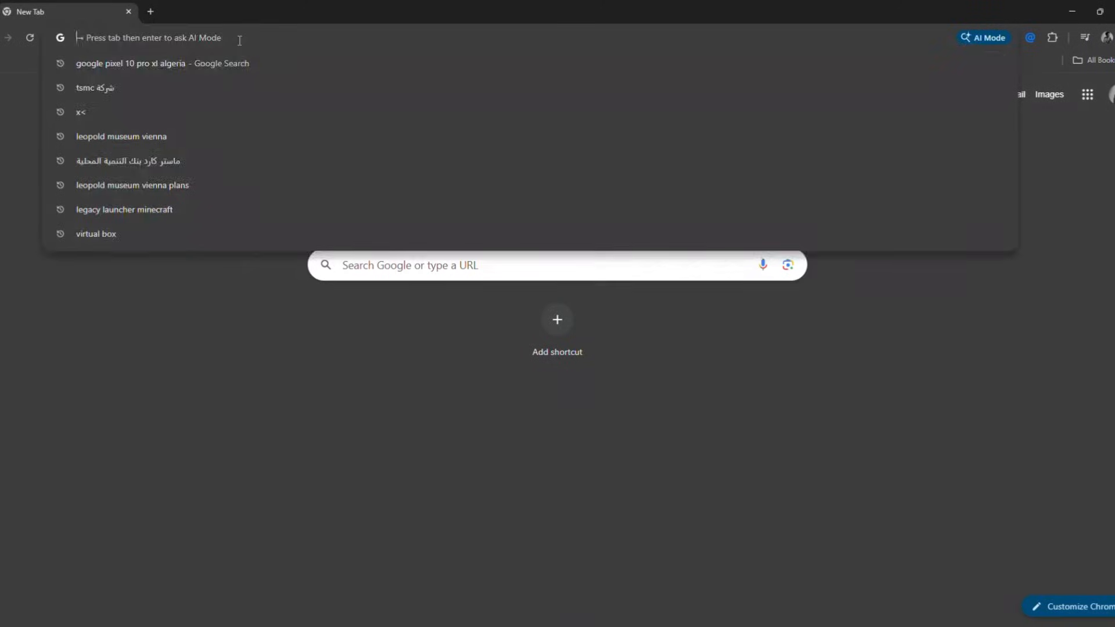
# Switch to Chrome and enter the web search "install vs code on linux ubuntu".
pyautogui.write('install')
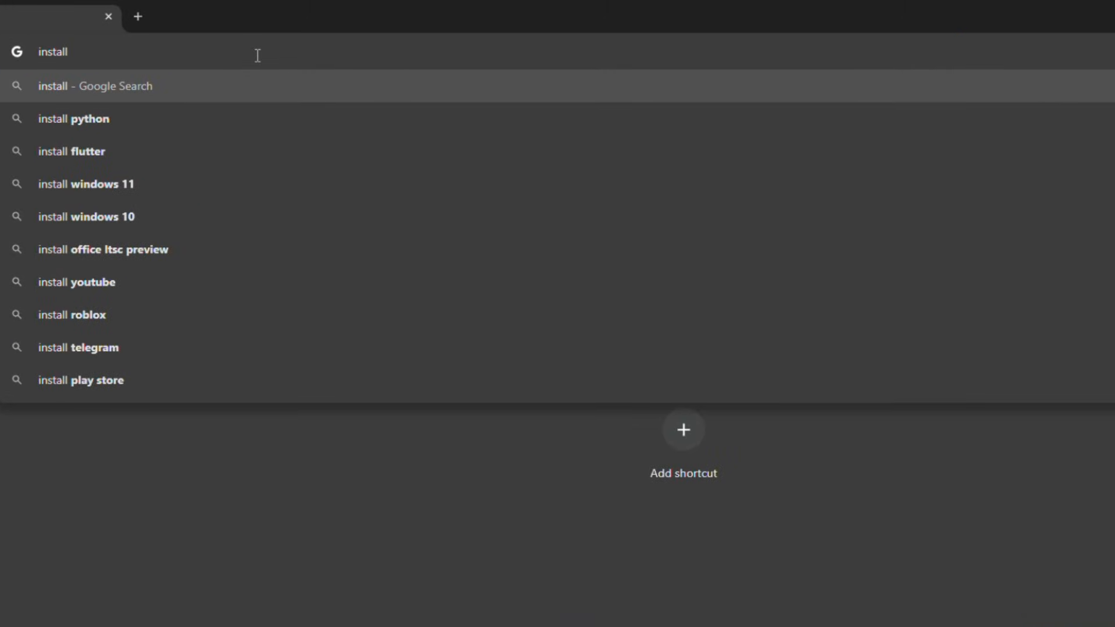
pyautogui.write(' vs code on linu')
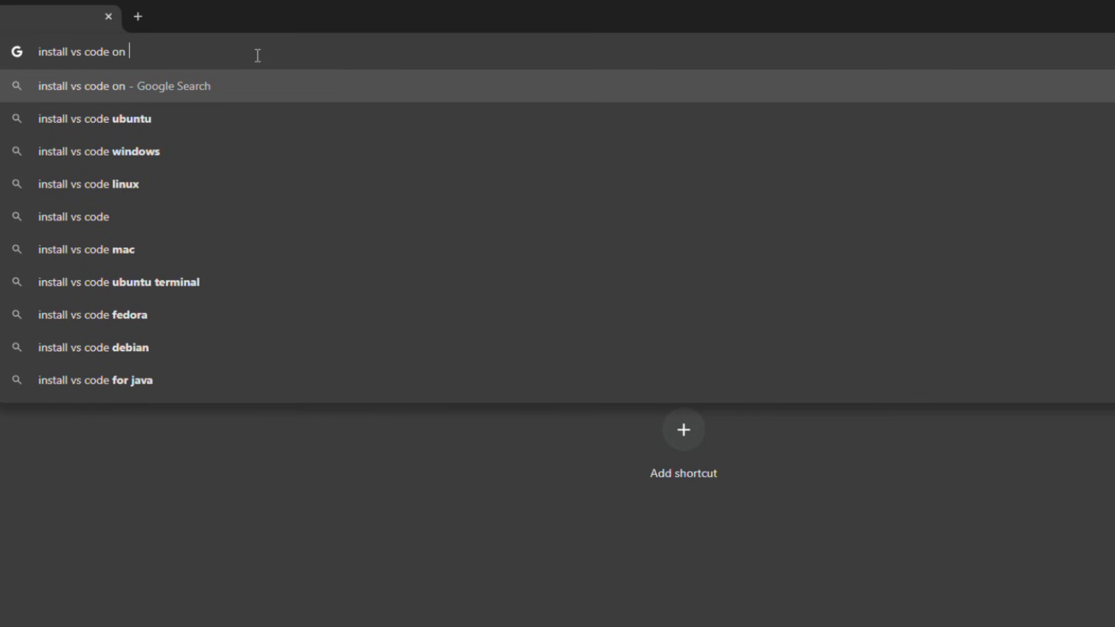
pyautogui.write('x ubuntu')
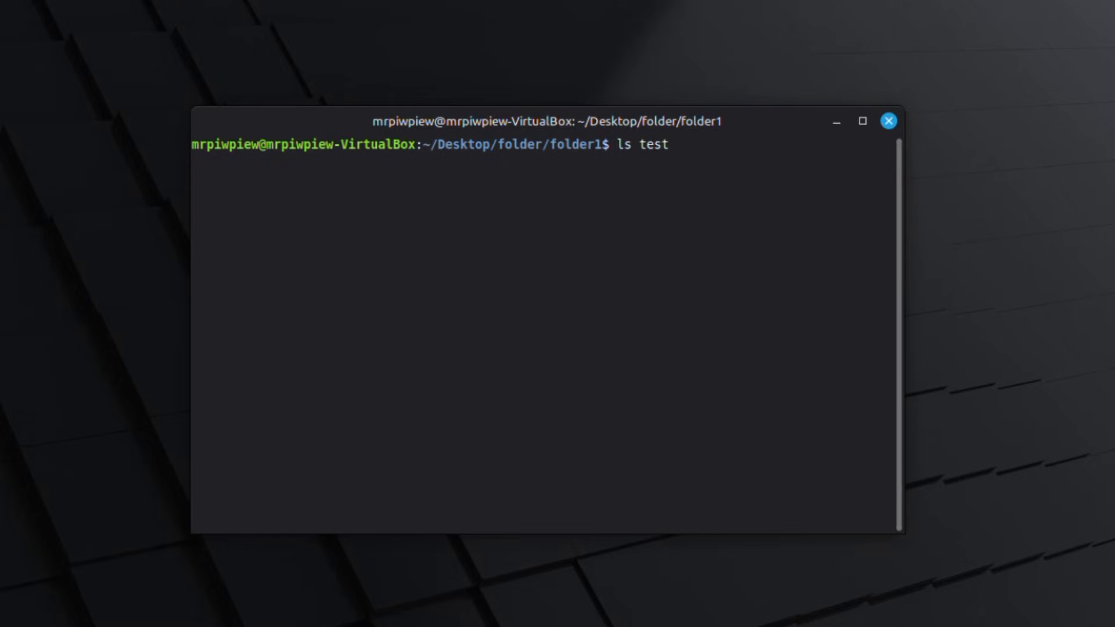
pyautogui.press('BackSpace')
pyautogui.press('BackSpace')
pyautogui.press('BackSpace')
pyautogui.press('BackSpace')
pyautogui.press('BackSpace')
pyautogui.press('BackSpace')
pyautogui.press('BackSpace')
pyautogui.write('ls tes')
pyautogui.press('BackSpace')
pyautogui.press('BackSpace')
pyautogui.press('BackSpace')
pyautogui.press('BackSpace')
pyautogui.press('BackSpace')
pyautogui.press('BackSpace')
# Enter the partial command "ls test_" in folder1 and request autocompletion of the matching file names.
pyautogui.write('ls te')
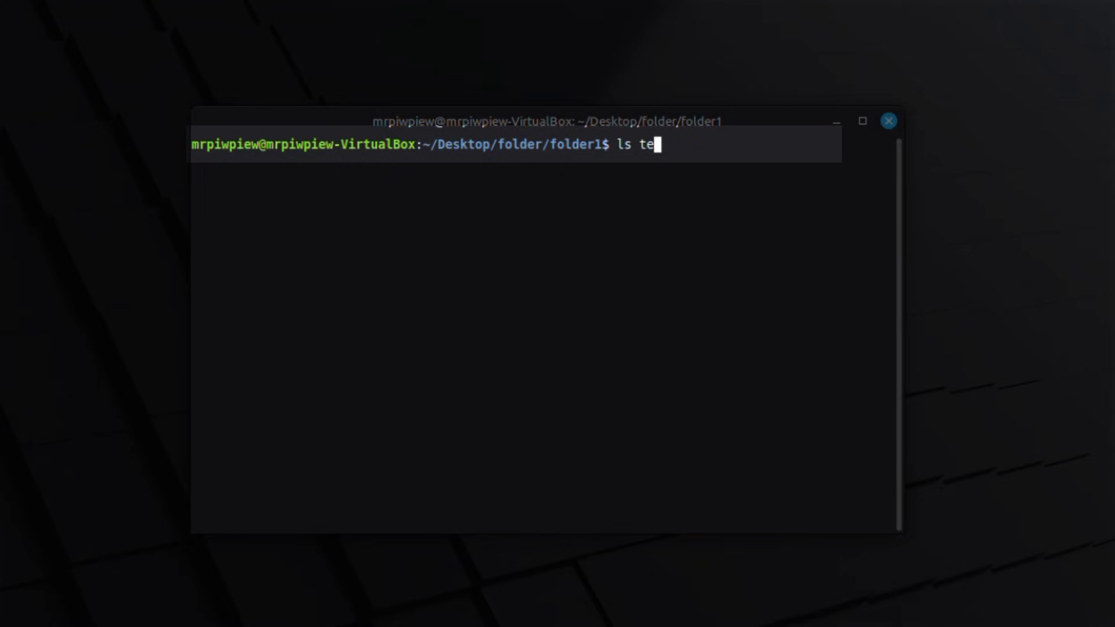
pyautogui.write('st_')
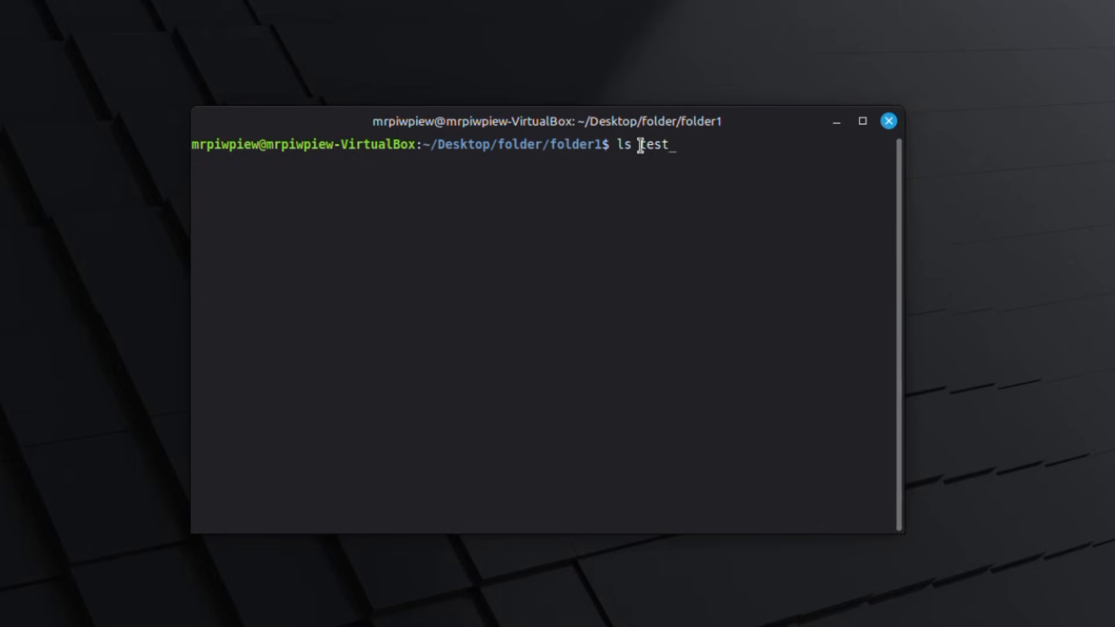
pyautogui.press('Tab')
pyautogui.press('Tab')
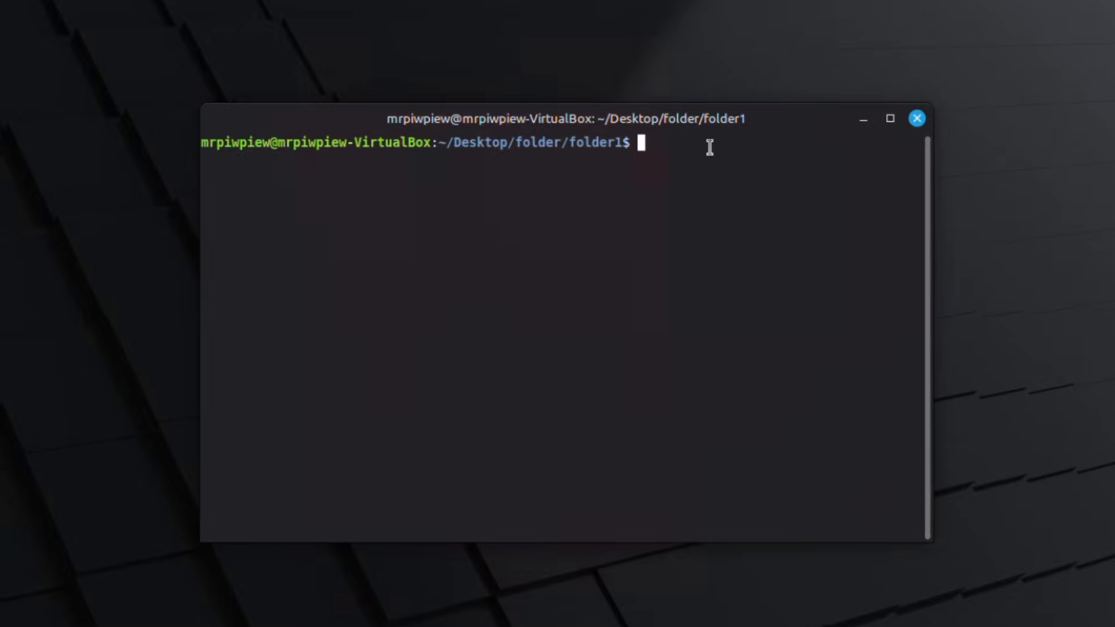
# Print the current directory path with pwd and list the files in folder1 with ls.
pyautogui.write('d')
pyautogui.press('BackSpace')
pyautogui.write('pwd')
pyautogui.press('Return')
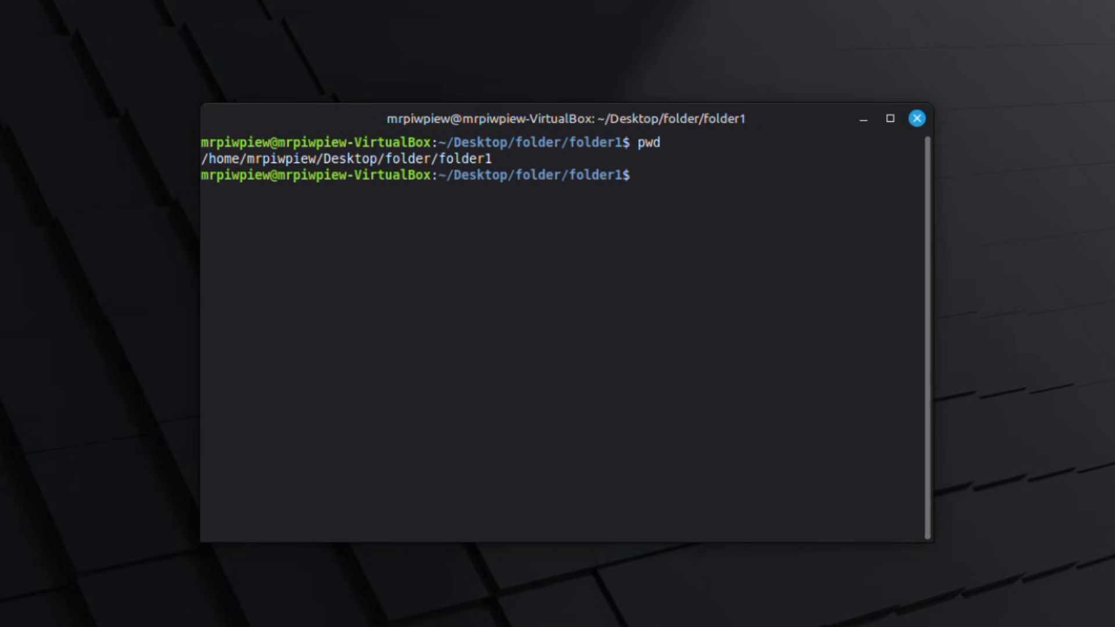
pyautogui.write('ls')
pyautogui.press('Return')
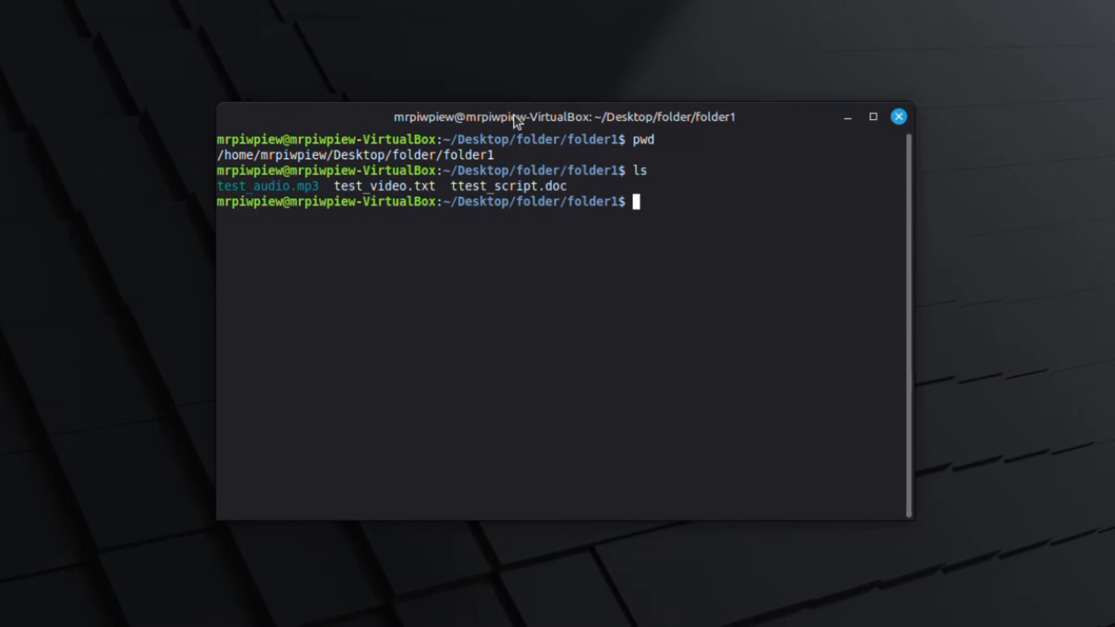
# Look back and forth through the terminal's history of previously entered commands without running any of them.
pyautogui.press('Up')
pyautogui.press('Up')
pyautogui.press('Up')
pyautogui.press('Up')
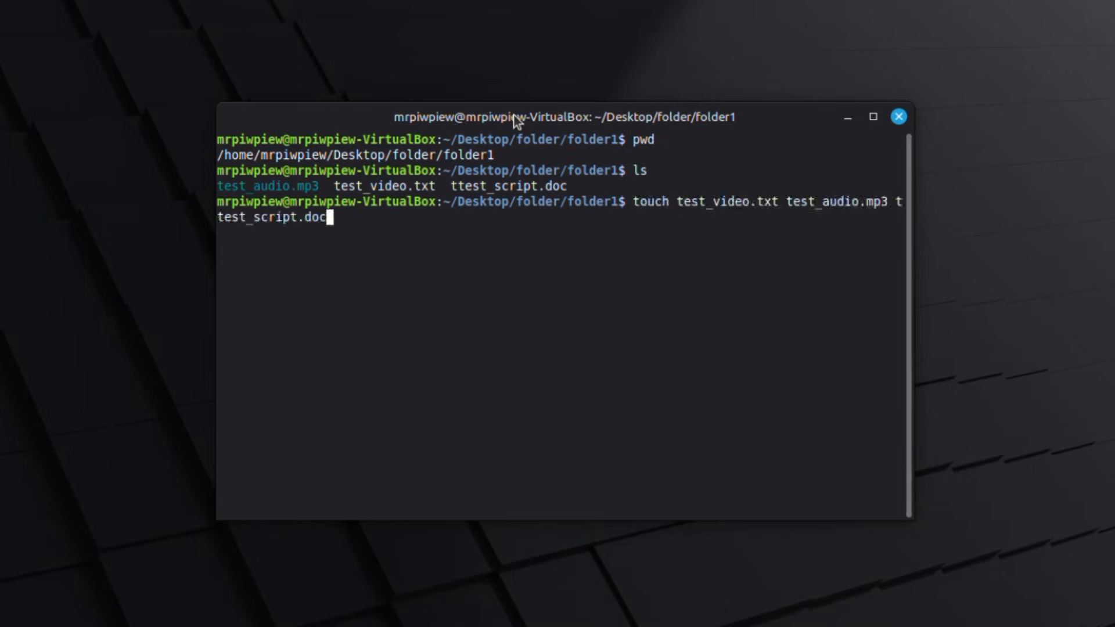
pyautogui.press('Up')
pyautogui.press('Up')
pyautogui.press('Up')
pyautogui.press('Up')
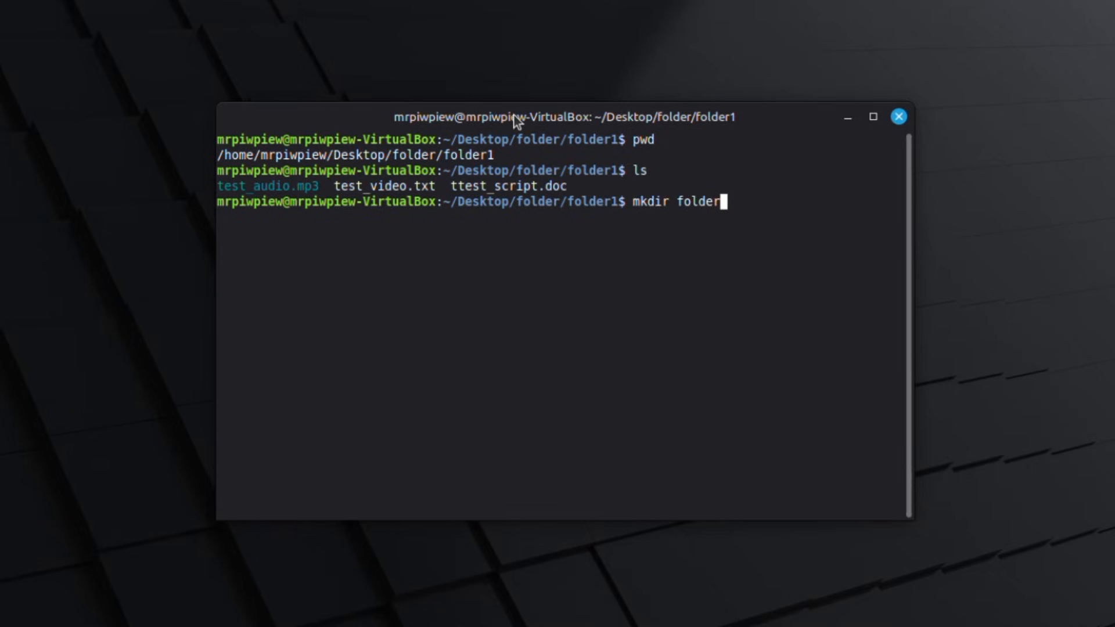
pyautogui.press('Up')
pyautogui.press('Up')
pyautogui.press('Up')
pyautogui.press('Up')
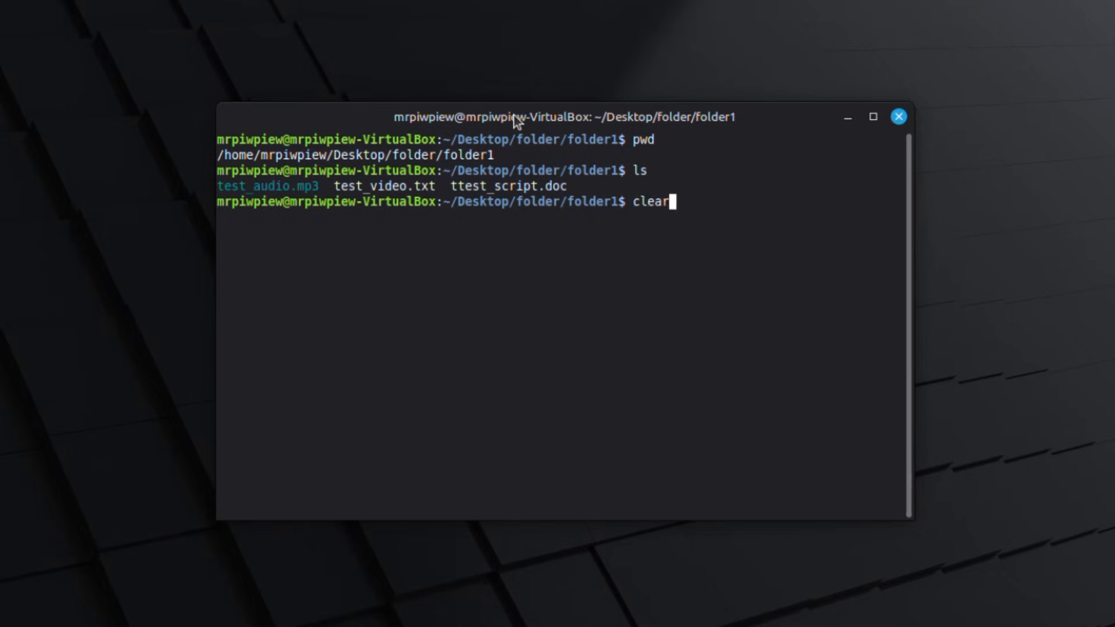
pyautogui.press('Down')
pyautogui.press('Down')
pyautogui.press('Down')
pyautogui.press('Down')
pyautogui.press('Up')
pyautogui.press('Up')
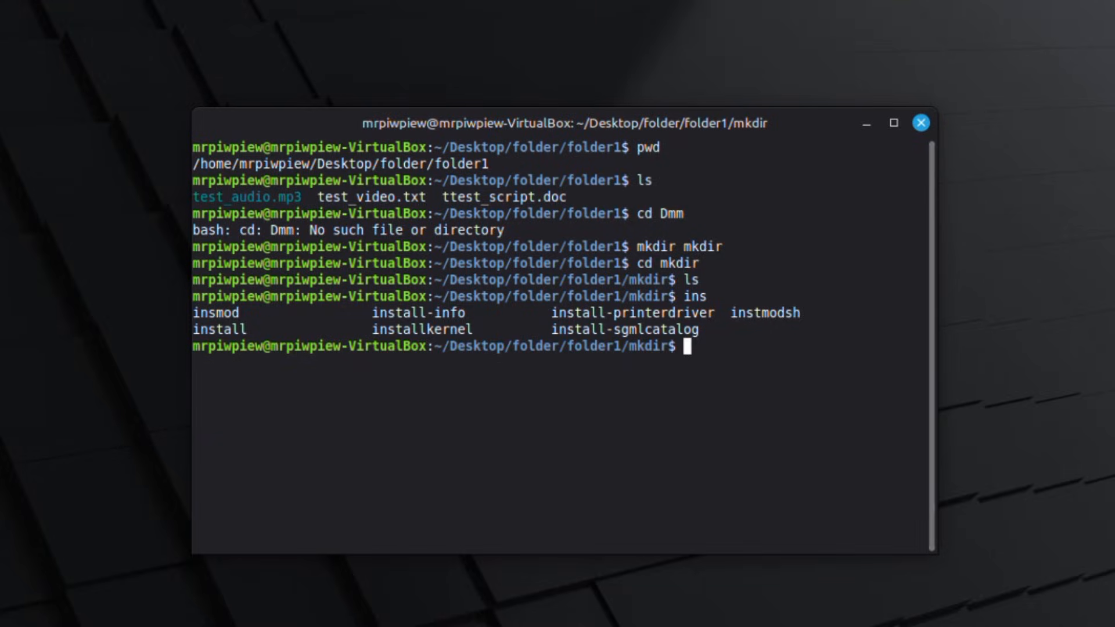
# Remove all earlier output from the terminal with the clear command.
pyautogui.write('clear')
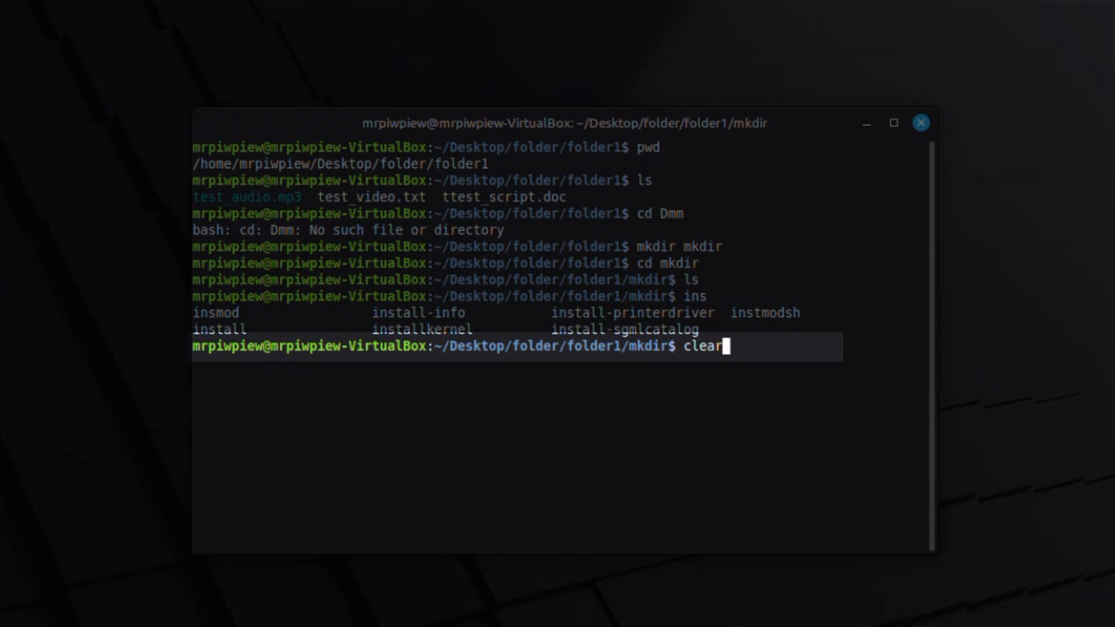
pyautogui.press('Return')
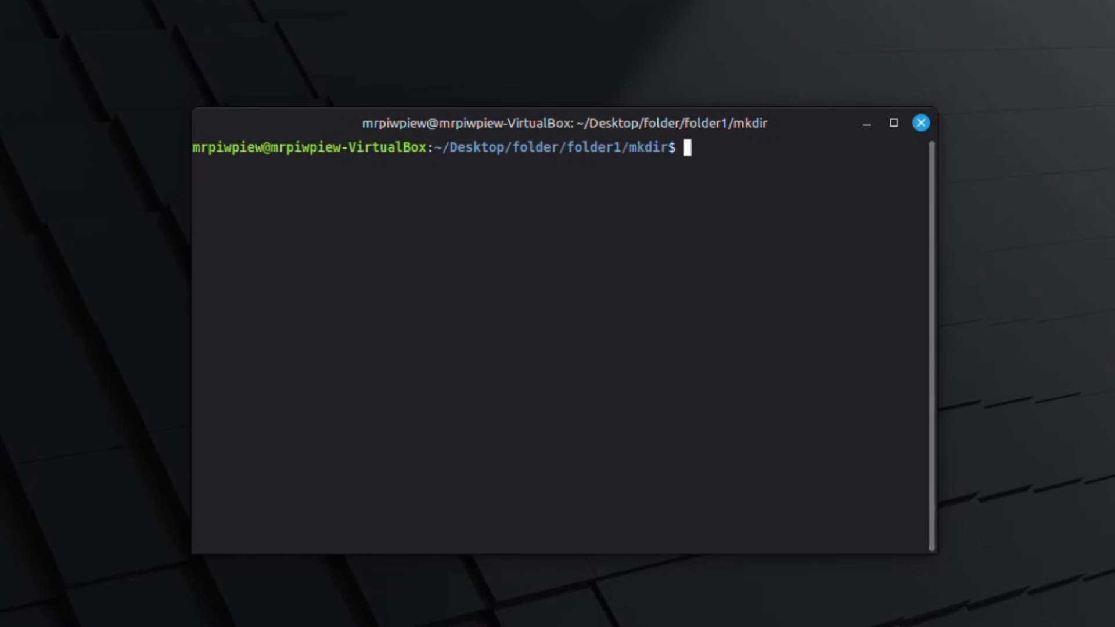